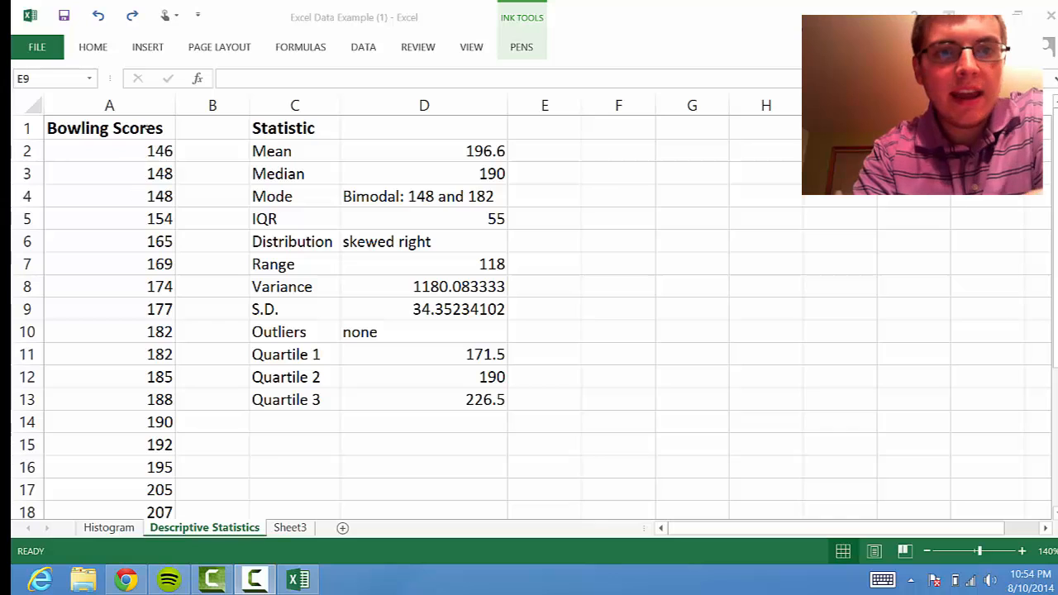
# Sort the bowling scores in A2:A26 from smallest to largest
pyautogui.click(151, 131)
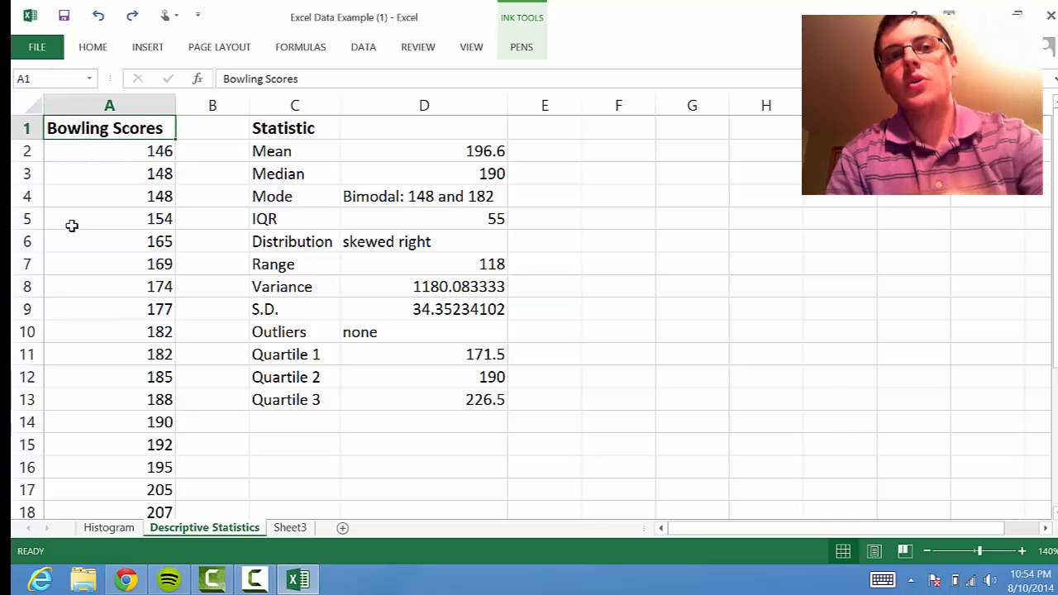
pyautogui.click(162, 151)
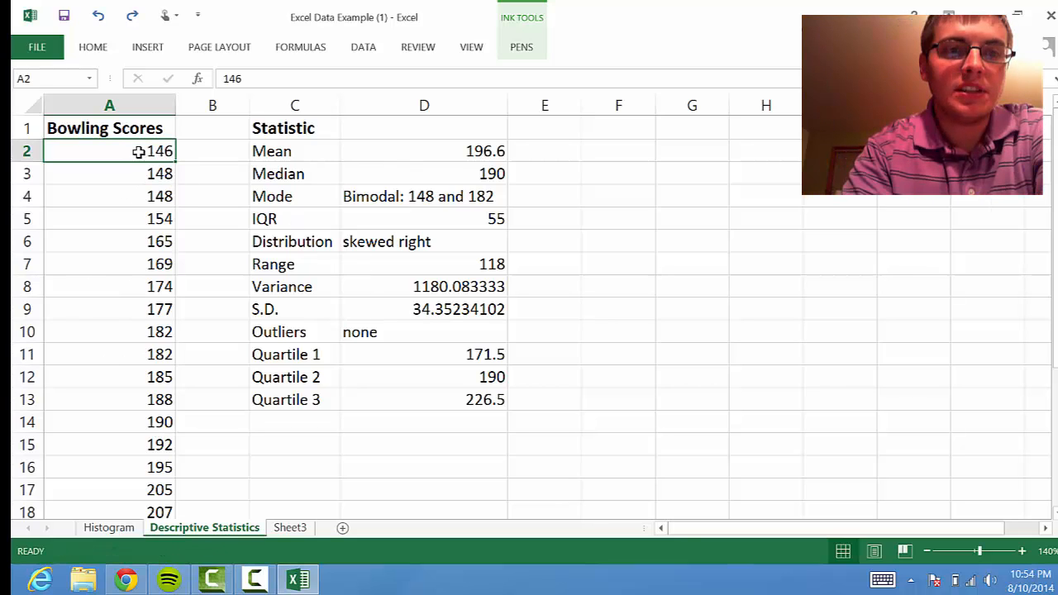
pyautogui.moveTo(138, 151); pyautogui.dragTo(137, 470)
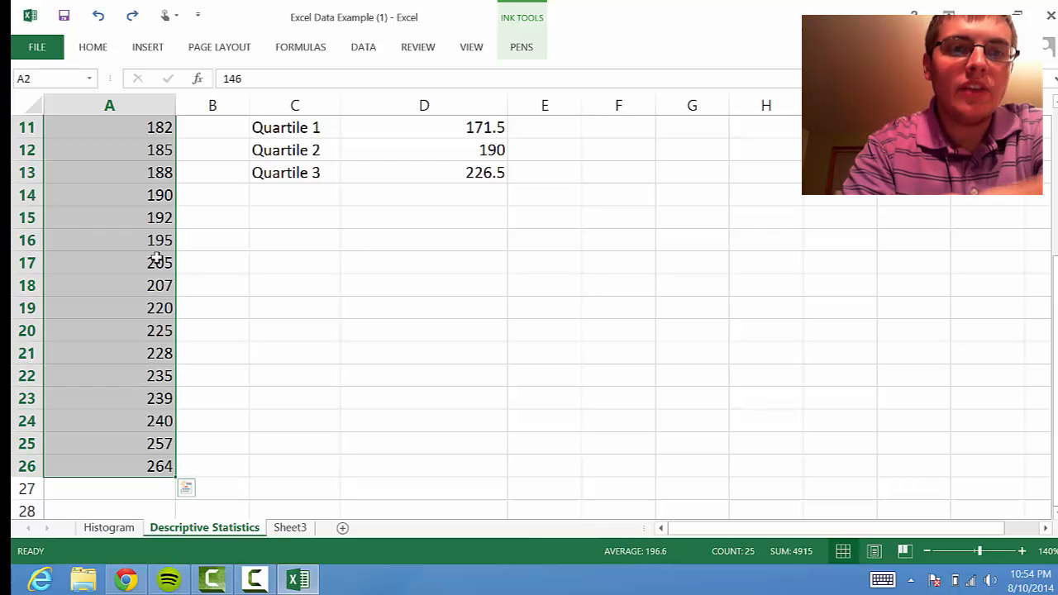
pyautogui.rightClick(129, 317)
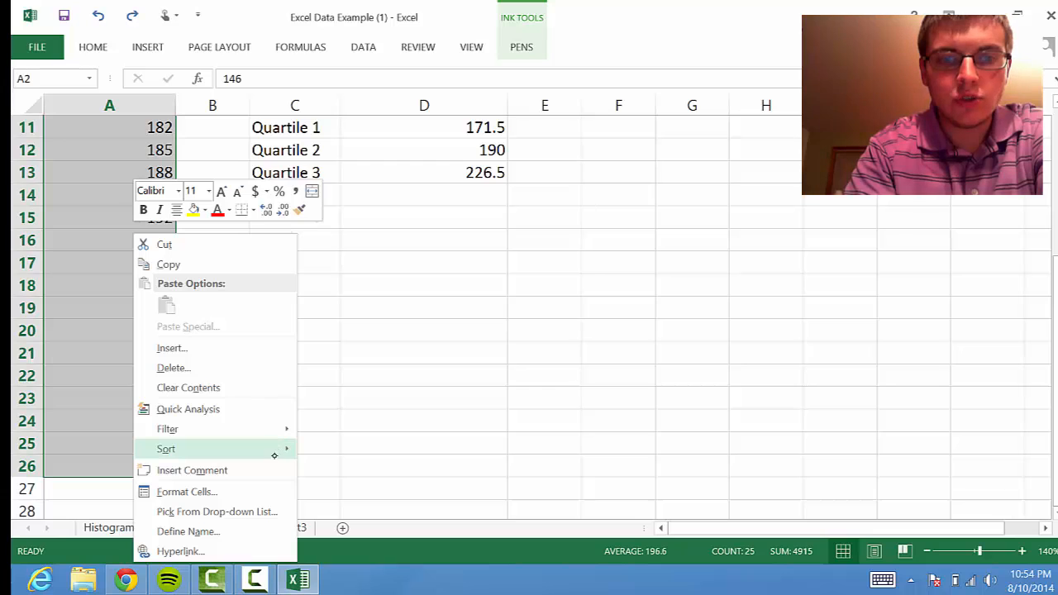
pyautogui.moveTo(284, 448)
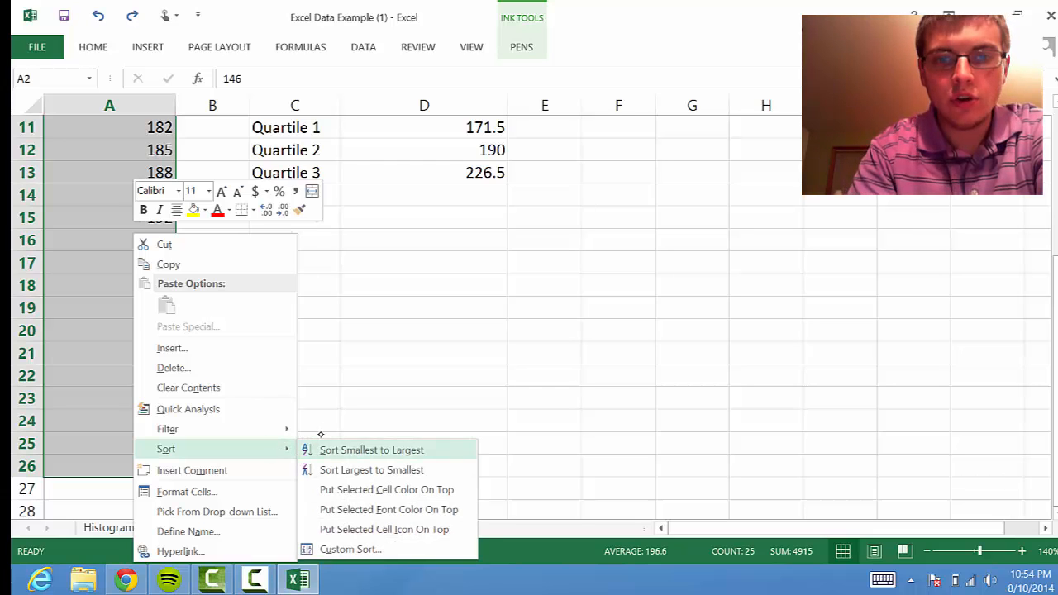
pyautogui.click(419, 451)
pyautogui.scroll(4, 409, 439)
pyautogui.click(207, 219)
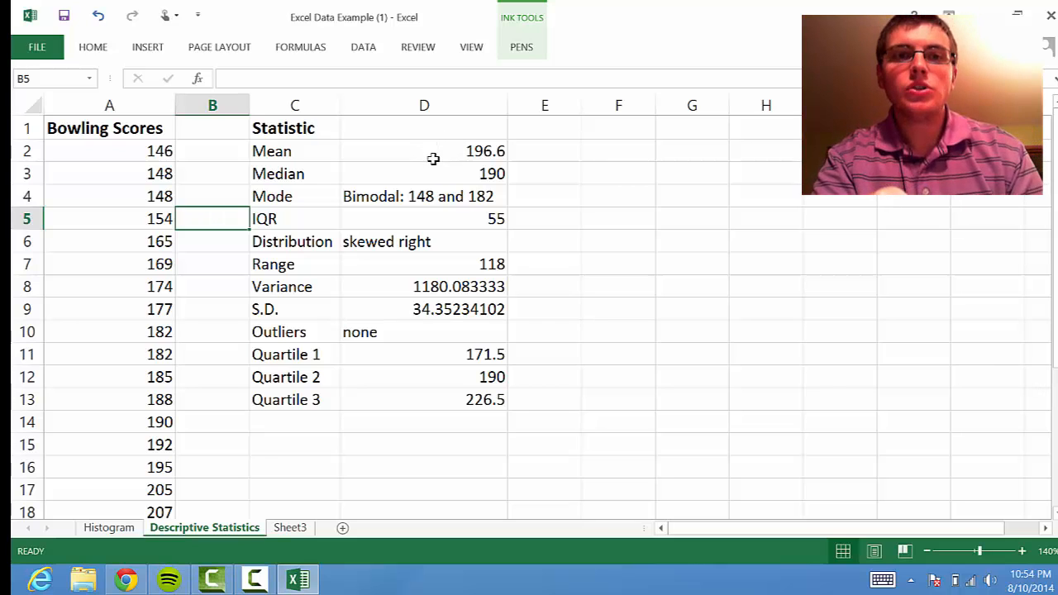
pyautogui.click(309, 151)
pyautogui.moveTo(308, 151); pyautogui.dragTo(317, 403)
pyautogui.click(253, 440)
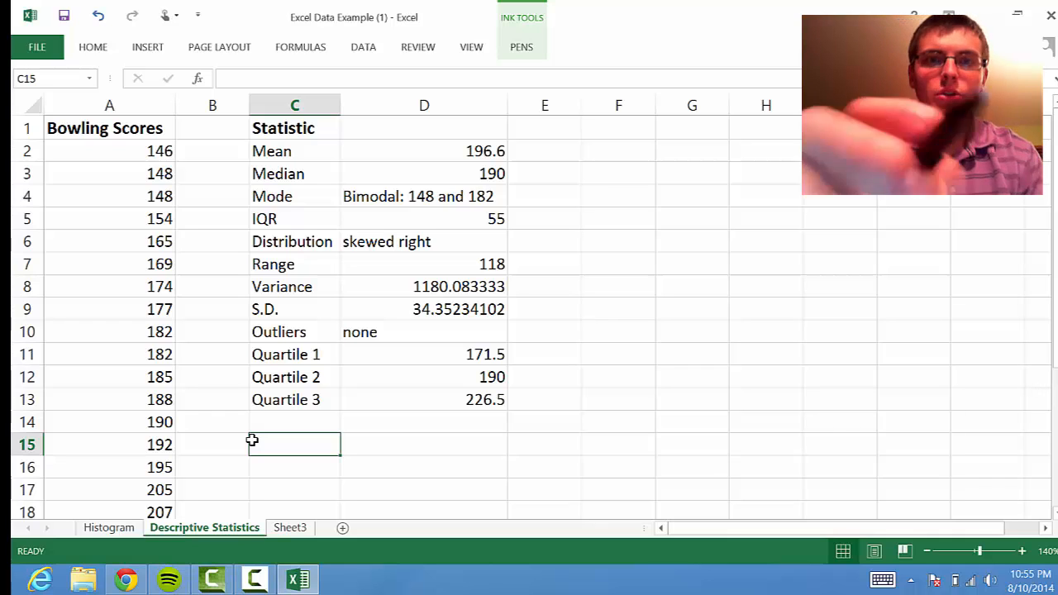
# Clear the existing formula from the Mean result cell D2
pyautogui.click(401, 161)
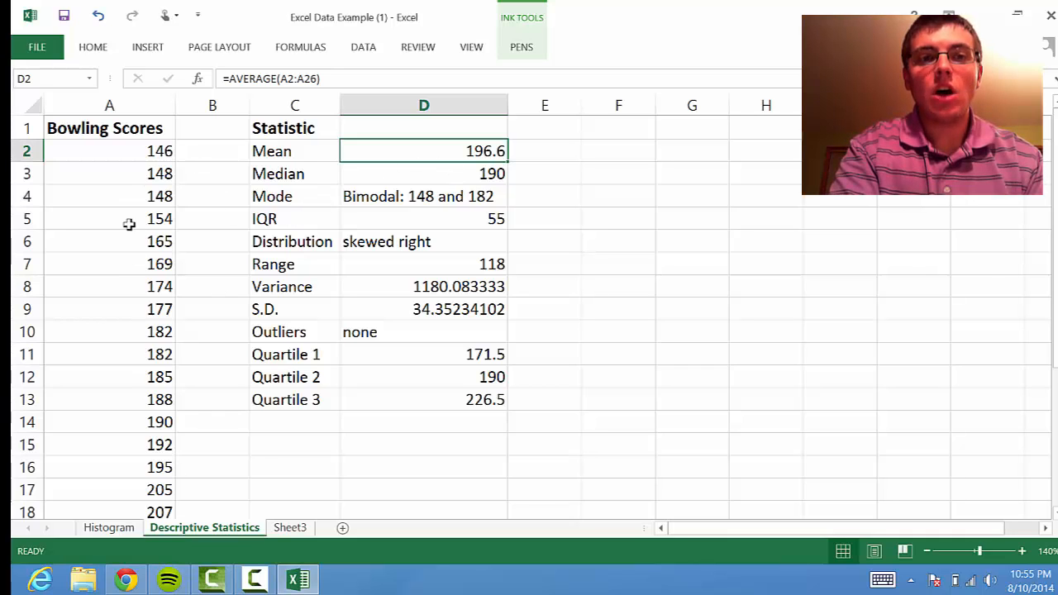
pyautogui.click(339, 79)
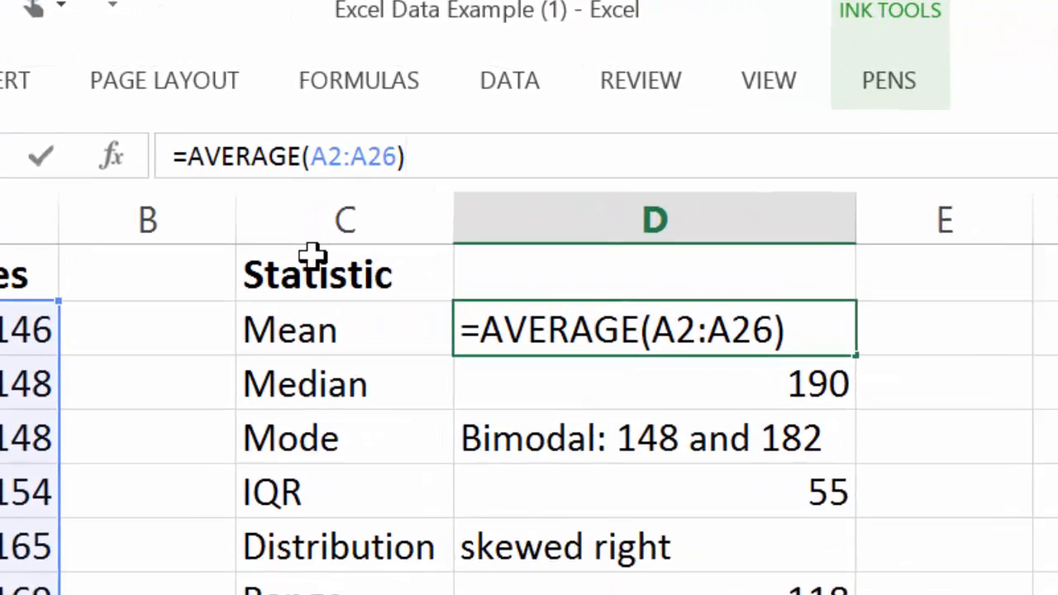
pyautogui.press('BackSpace')
pyautogui.press('BackSpace')
pyautogui.press('BackSpace')
pyautogui.press('BackSpace')
pyautogui.press('BackSpace')
pyautogui.press('BackSpace')
pyautogui.press('BackSpace')
pyautogui.press('BackSpace')
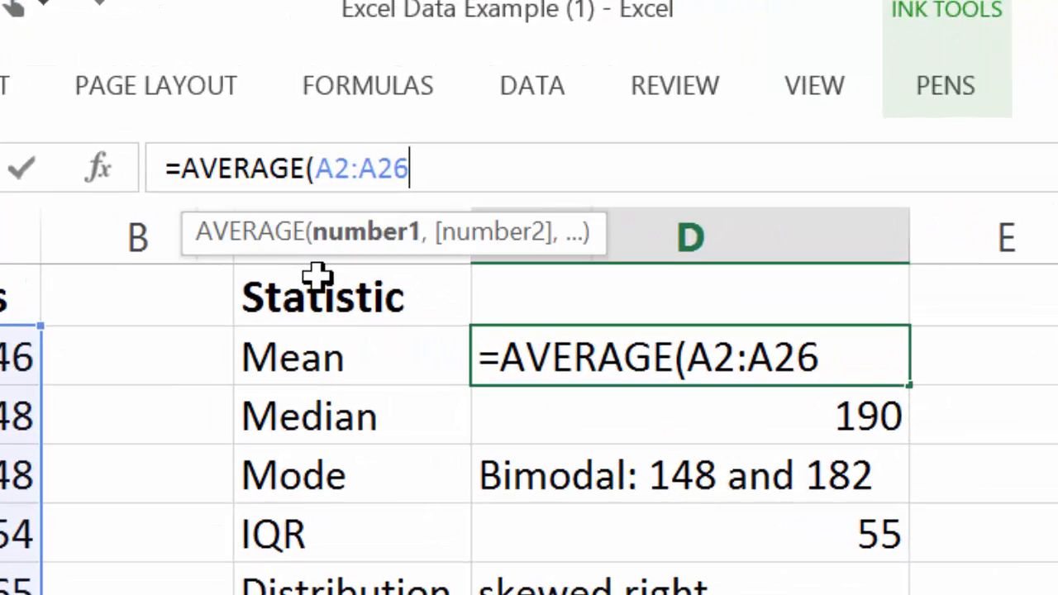
pyautogui.press('BackSpace')
pyautogui.press('BackSpace')
pyautogui.press('BackSpace')
pyautogui.press('BackSpace')
pyautogui.press('BackSpace')
pyautogui.press('BackSpace')
pyautogui.press('BackSpace')
pyautogui.press('BackSpace')
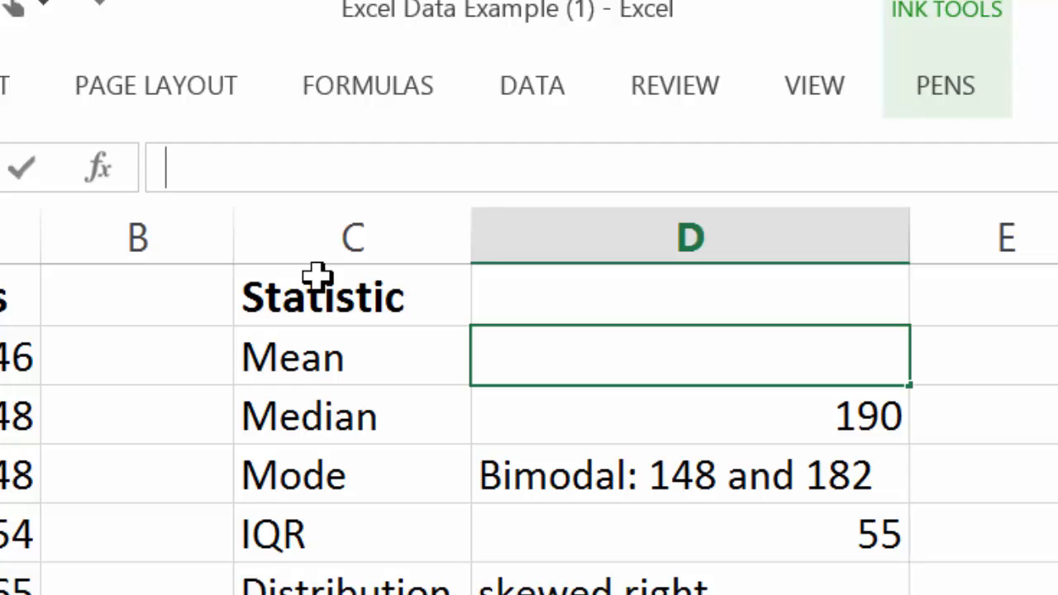
pyautogui.press('Return')
pyautogui.press('Up')
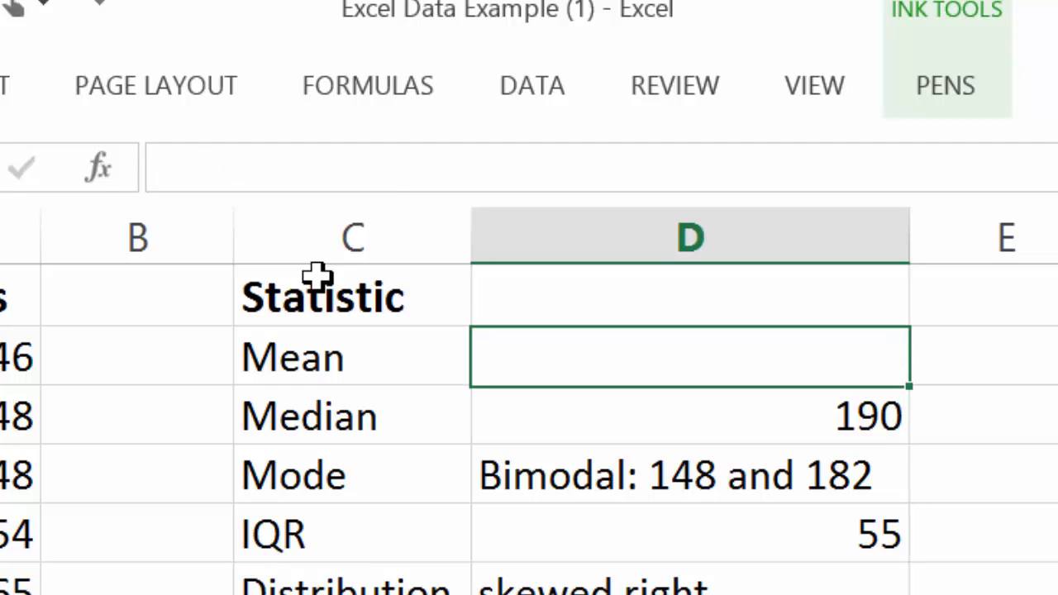
# Calculate the mean of the bowling scores in D2 with the formula =average(A2:A26)
pyautogui.write('=')
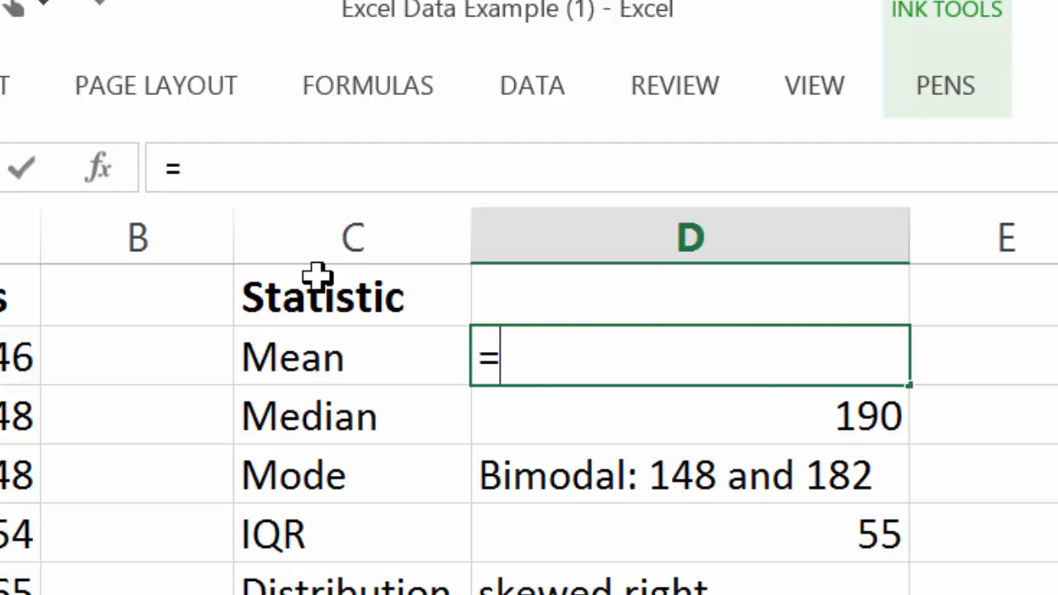
pyautogui.write('average')
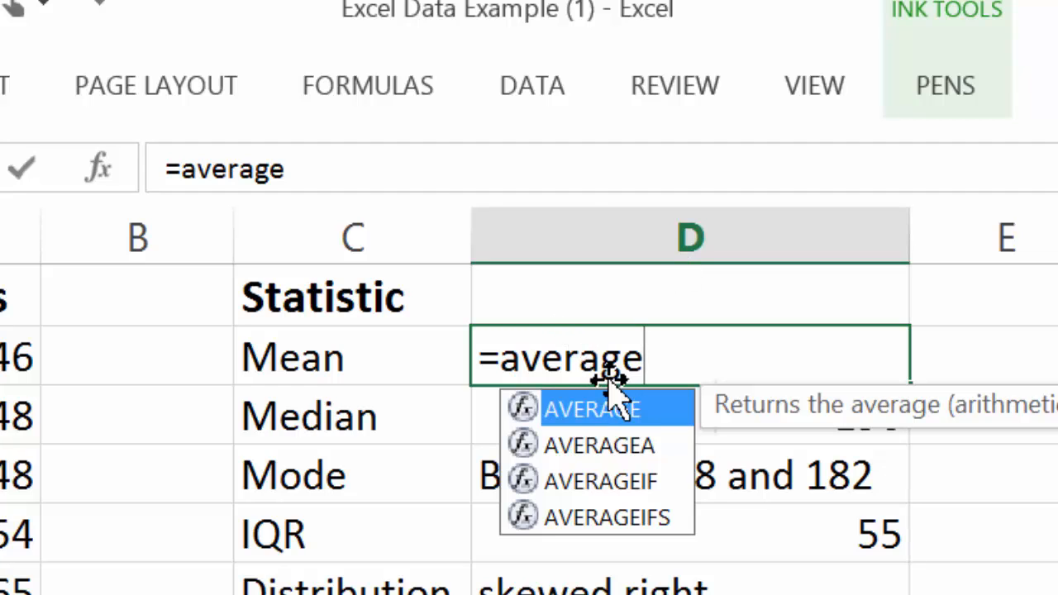
pyautogui.write('(')
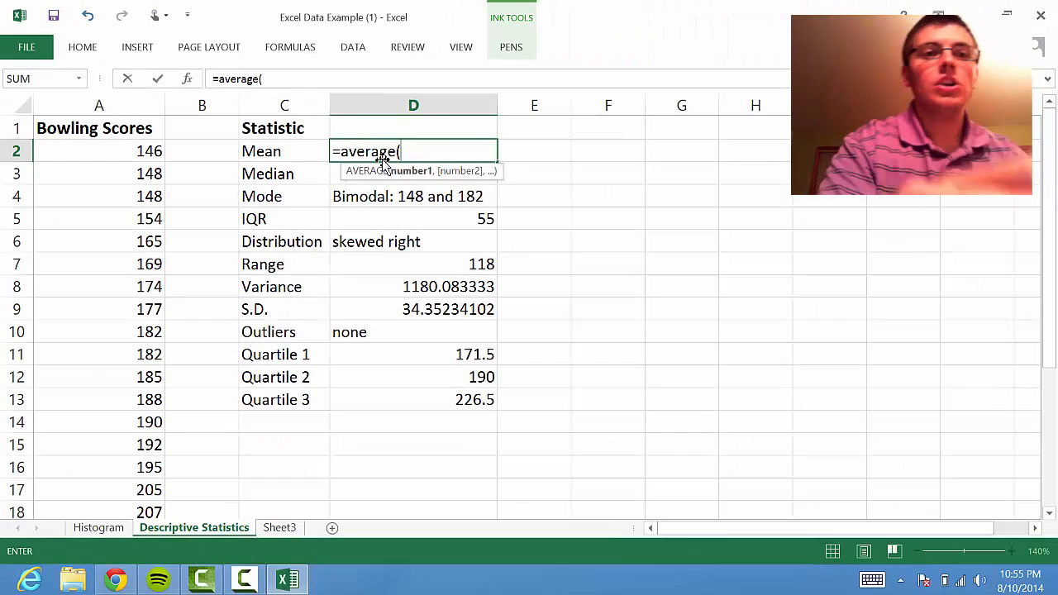
pyautogui.moveTo(79, 218); pyautogui.dragTo(71, 594)
pyautogui.moveTo(137, 386); pyautogui.dragTo(127, 442)
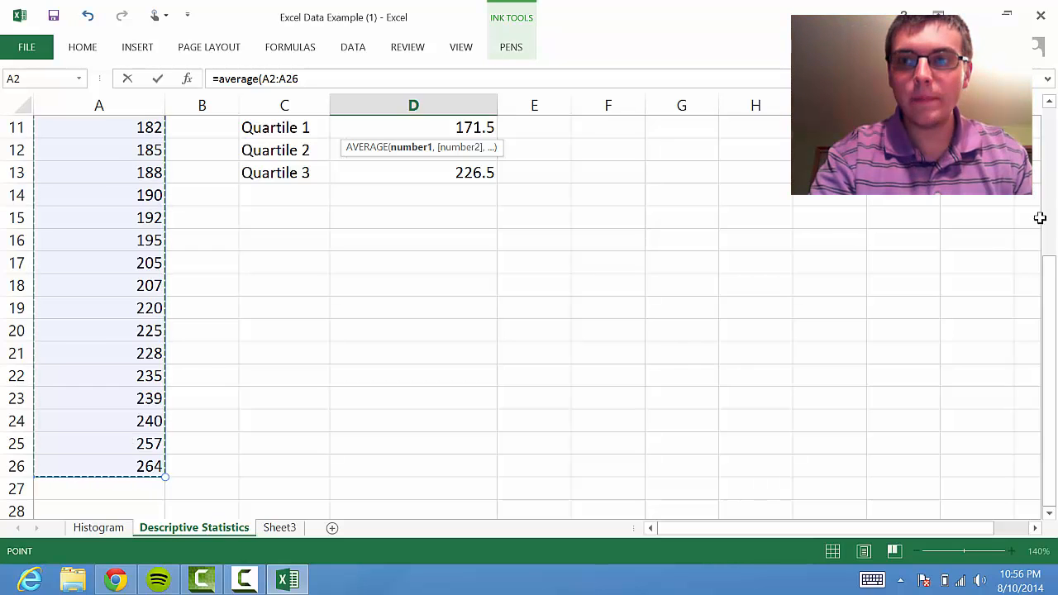
pyautogui.moveTo(1048, 277); pyautogui.dragTo(1052, 115)
pyautogui.write(')')
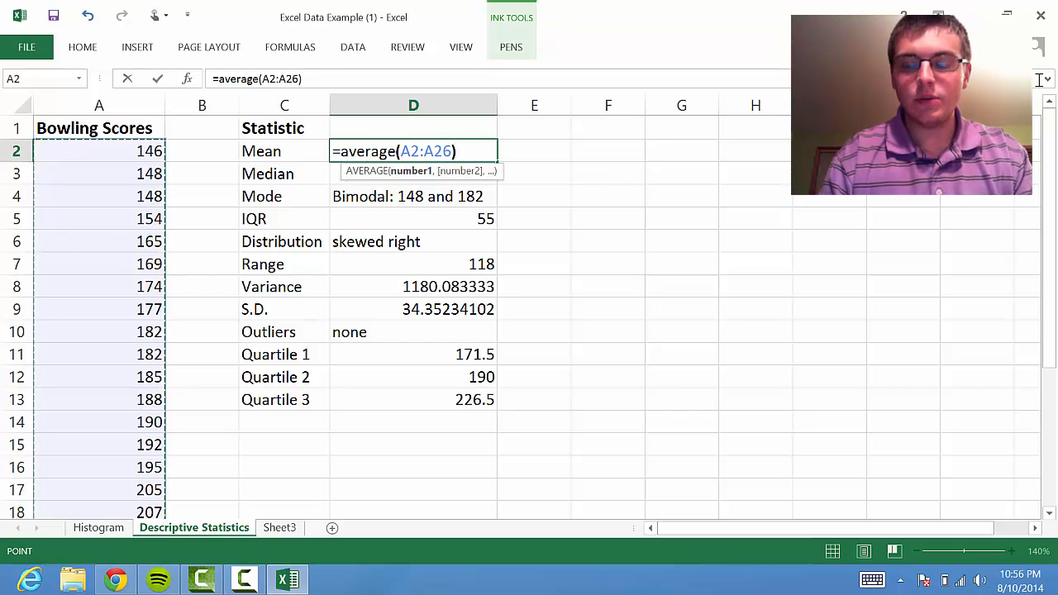
pyautogui.press('Return')
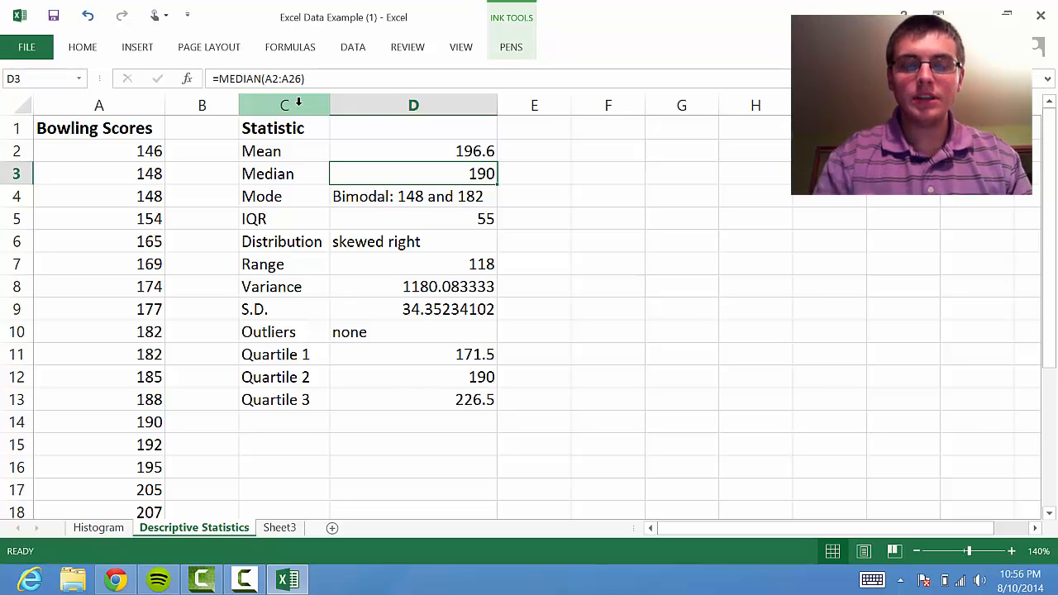
# Clear the existing formula from the Median result cell D3
pyautogui.moveTo(366, 78); pyautogui.dragTo(155, 93)
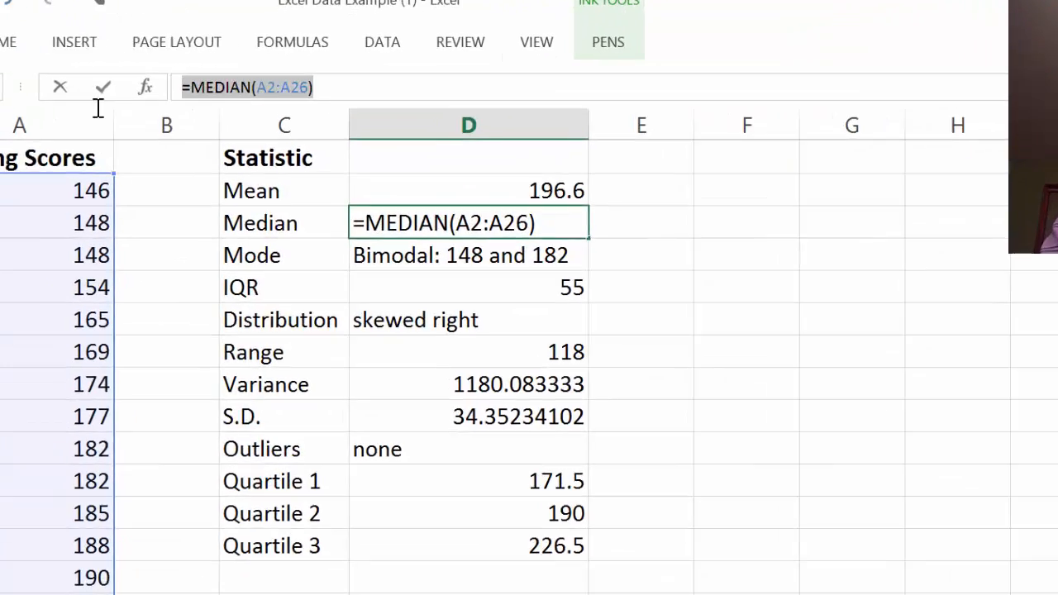
pyautogui.press('End')
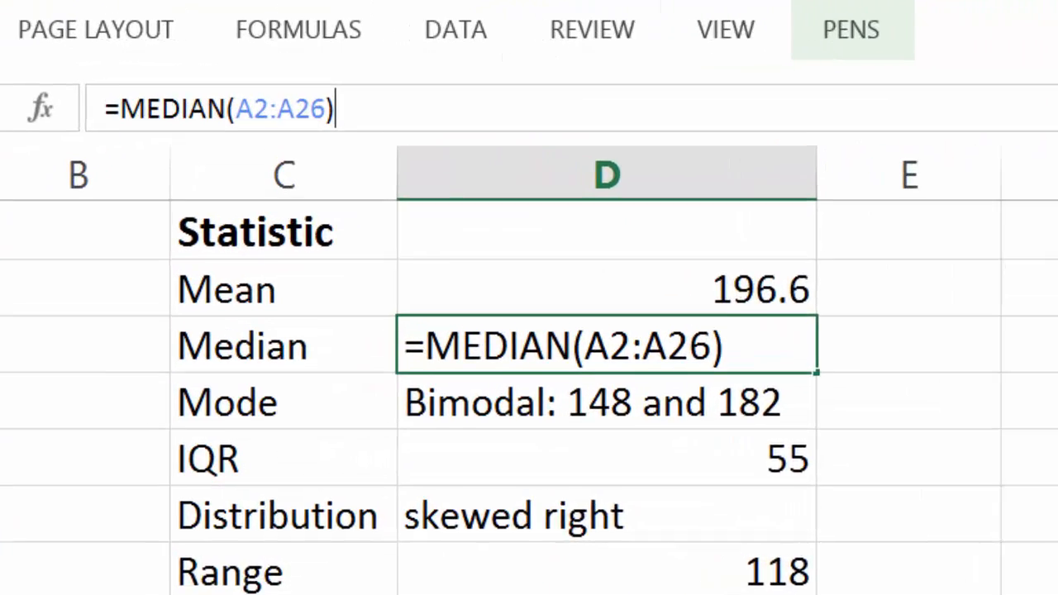
pyautogui.press('BackSpace')
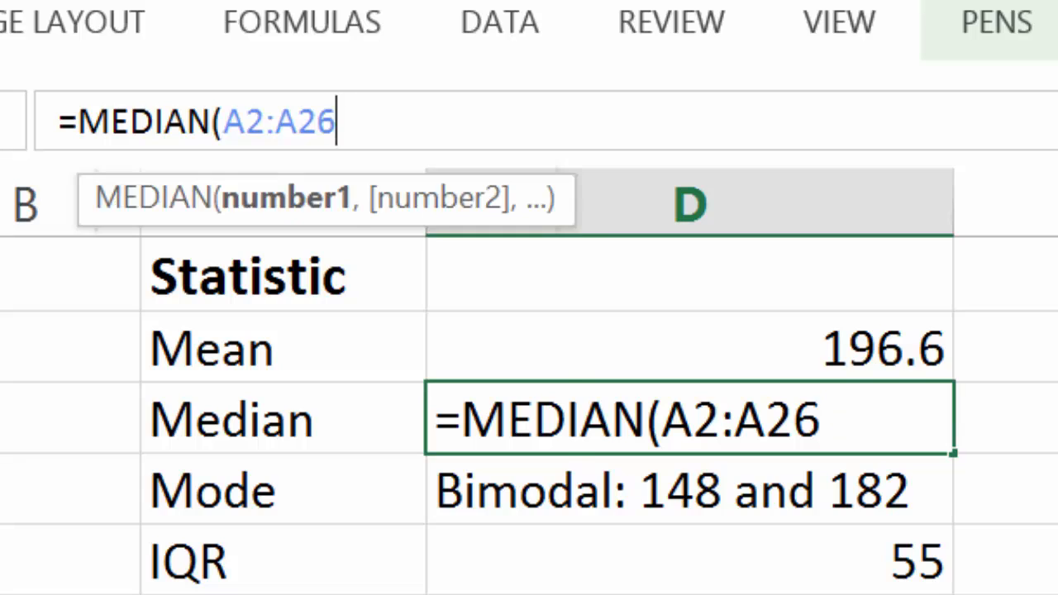
pyautogui.press('BackSpace')
pyautogui.press('BackSpace')
pyautogui.press('BackSpace')
pyautogui.press('BackSpace')
pyautogui.press('BackSpace')
pyautogui.press('BackSpace')
pyautogui.press('BackSpace')
pyautogui.press('BackSpace')
pyautogui.press('BackSpace')
pyautogui.press('BackSpace')
pyautogui.press('BackSpace')
pyautogui.press('BackSpace')
pyautogui.press('BackSpace')
pyautogui.press('BackSpace')
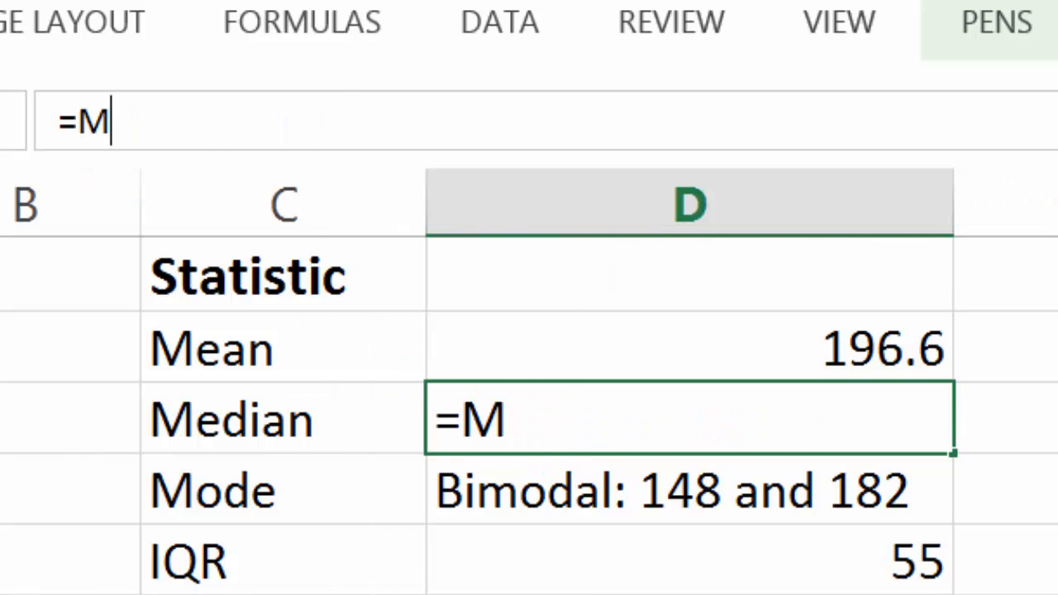
pyautogui.click(1005, 489)
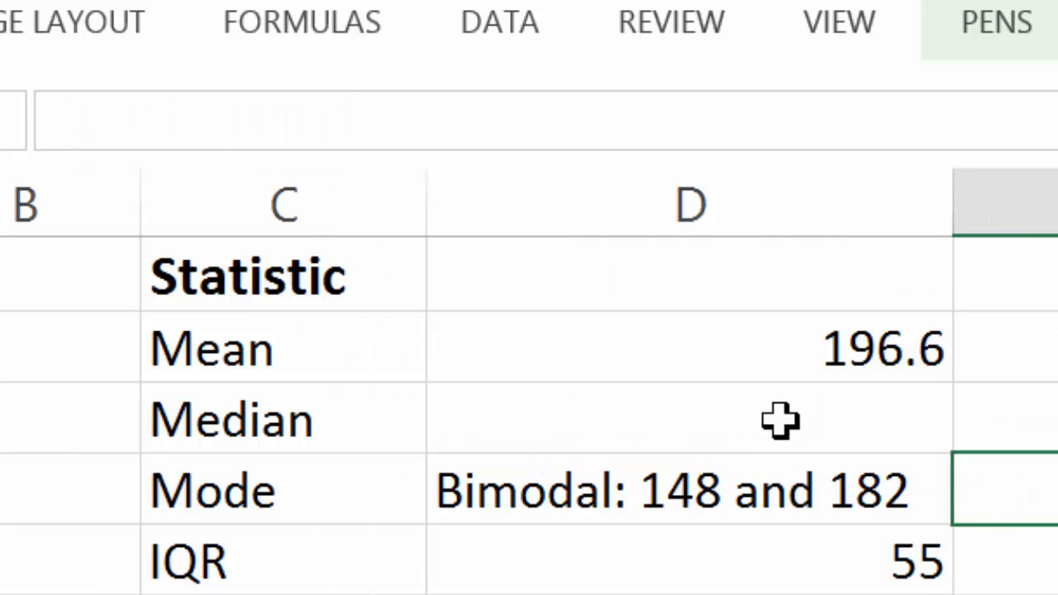
# Calculate the median of the bowling scores in D3 with the formula =median(A2:A26)
pyautogui.click(777, 438)
pyautogui.write('=')
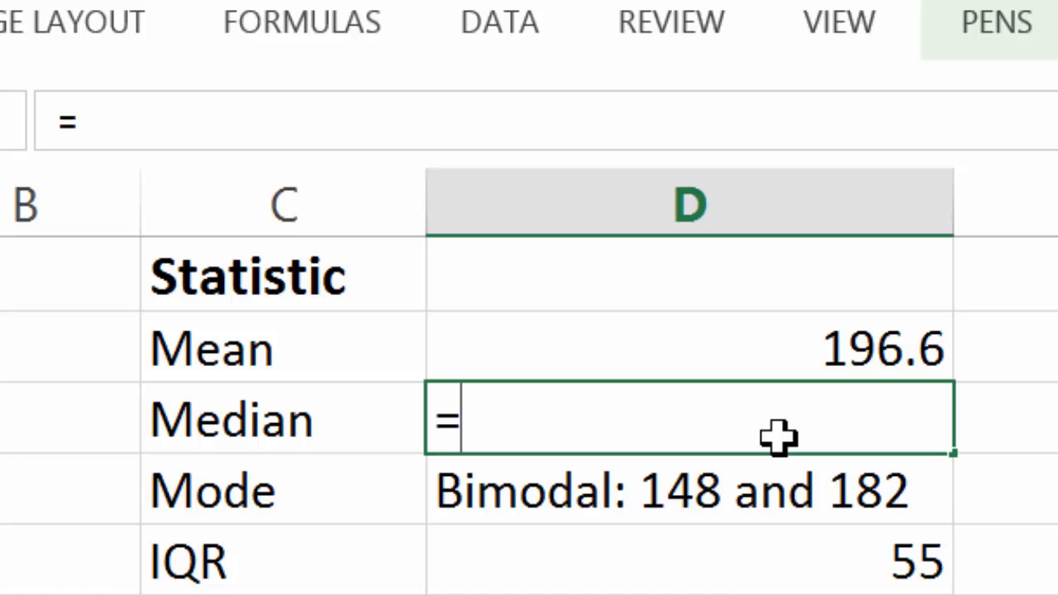
pyautogui.write('media')
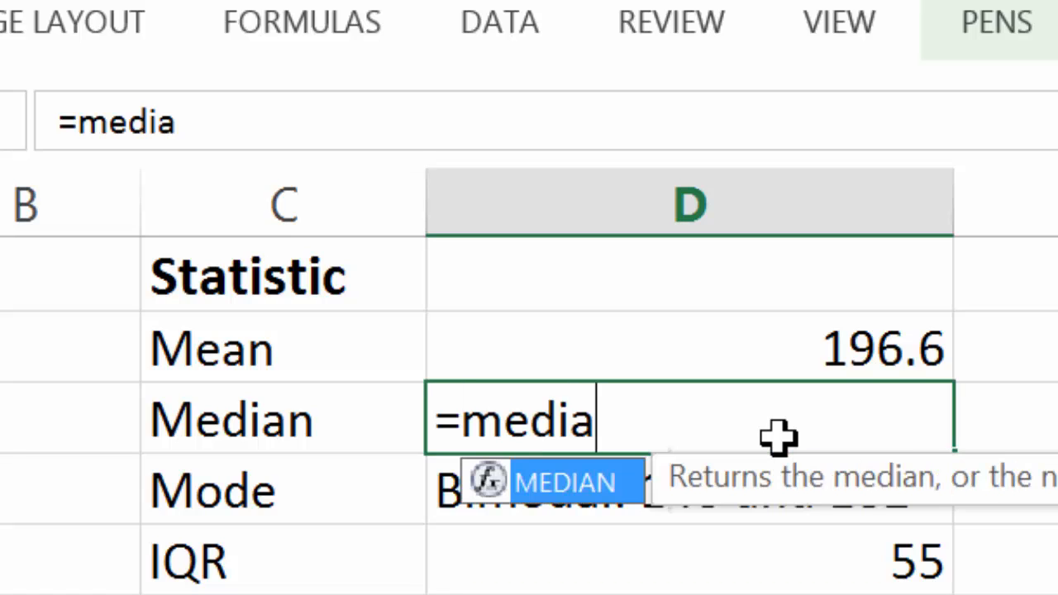
pyautogui.write('n(')
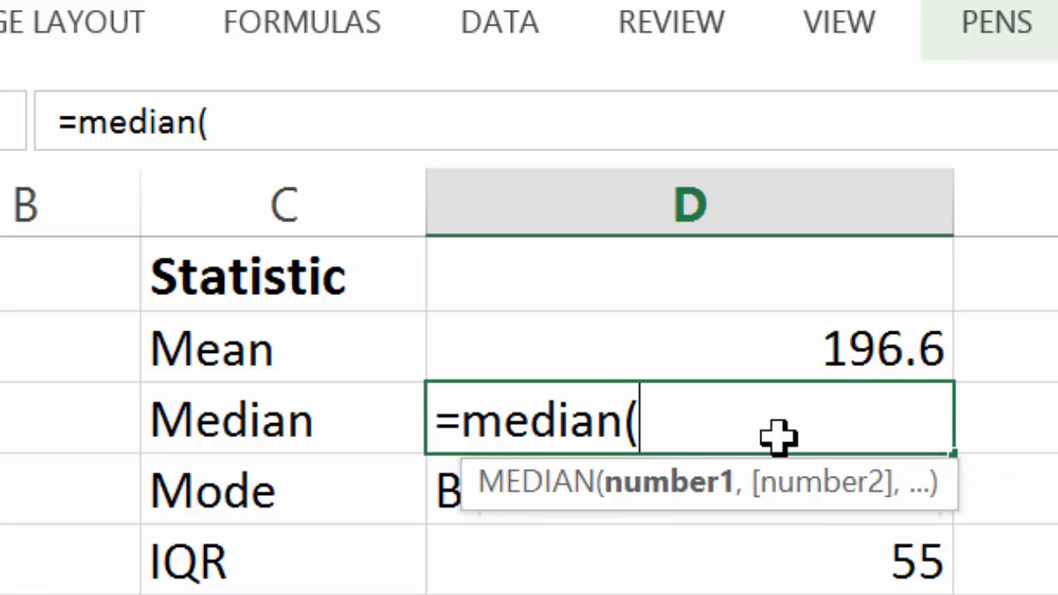
pyautogui.moveTo(0, 349); pyautogui.dragTo(0, 578)
pyautogui.write(')')
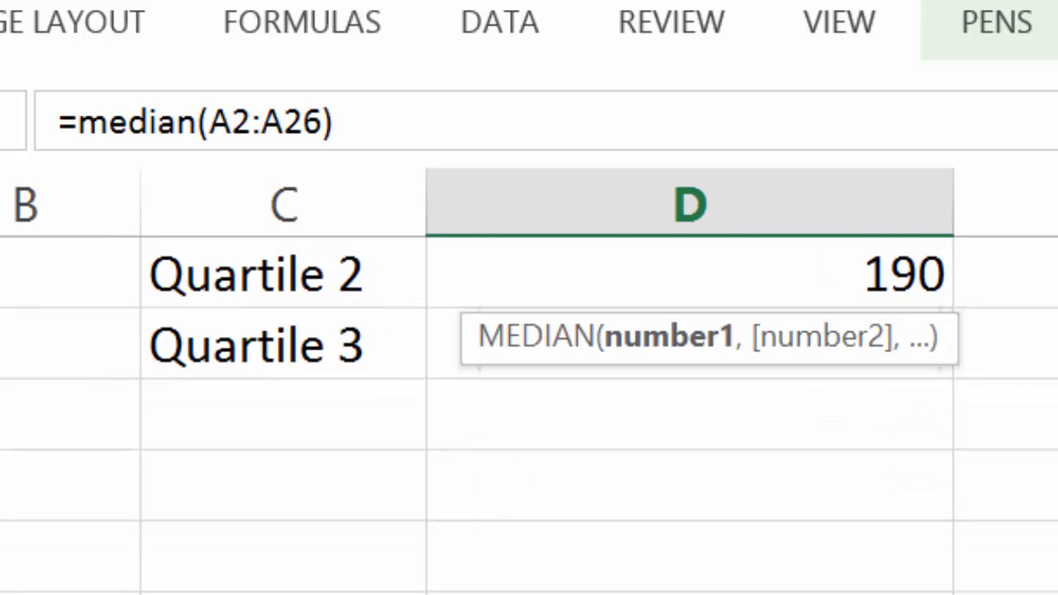
pyautogui.press('Return')
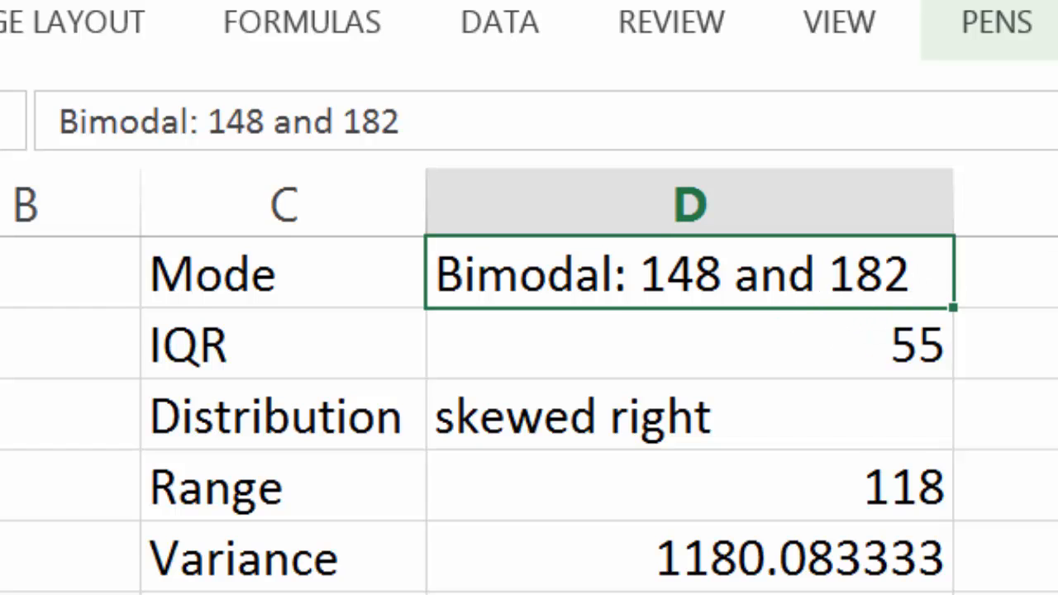
# Inspect the contents of the Median, Mode and IQR cells in D3:D5
pyautogui.scroll(1, 529, 414)
pyautogui.click(834, 405)
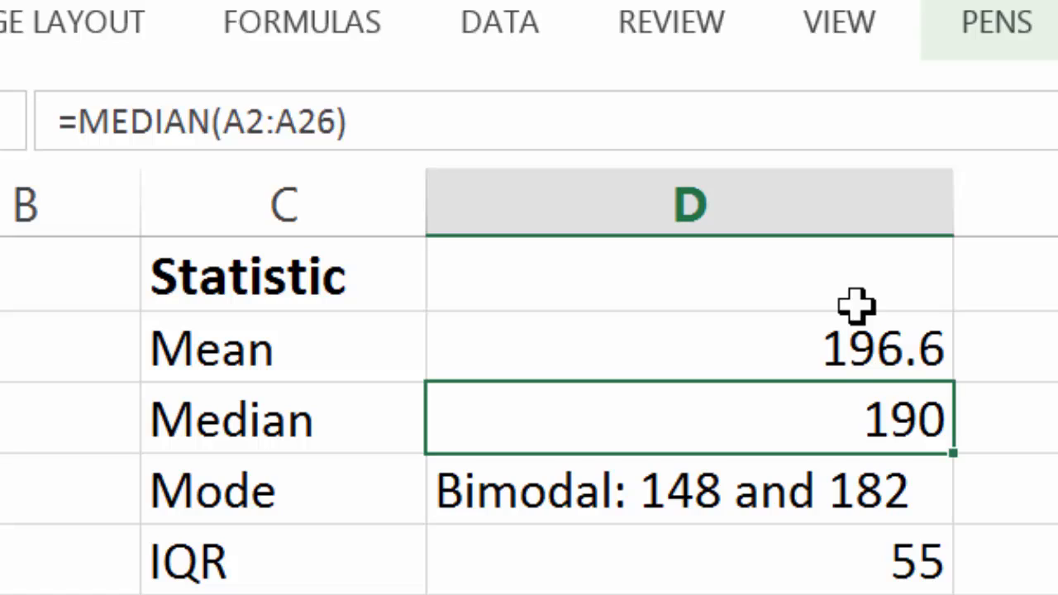
pyautogui.click(814, 488)
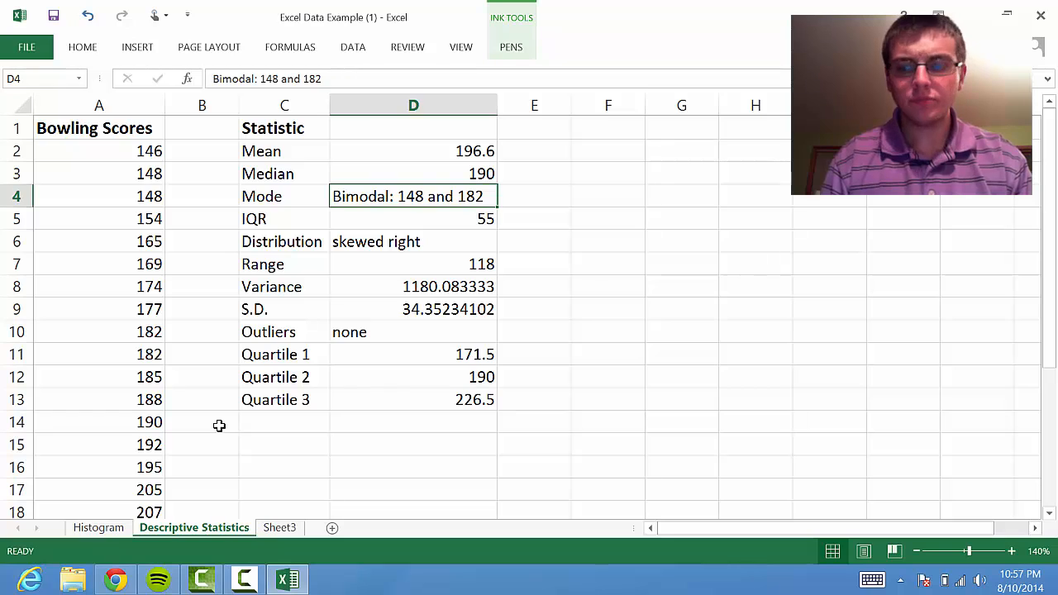
pyautogui.press('Down')
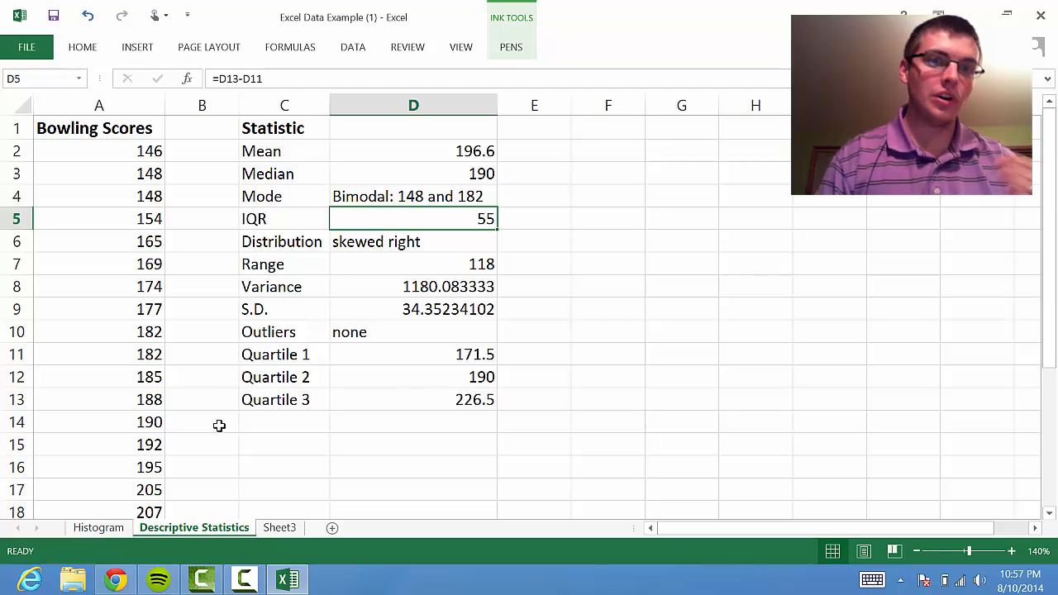
pyautogui.press('alt')
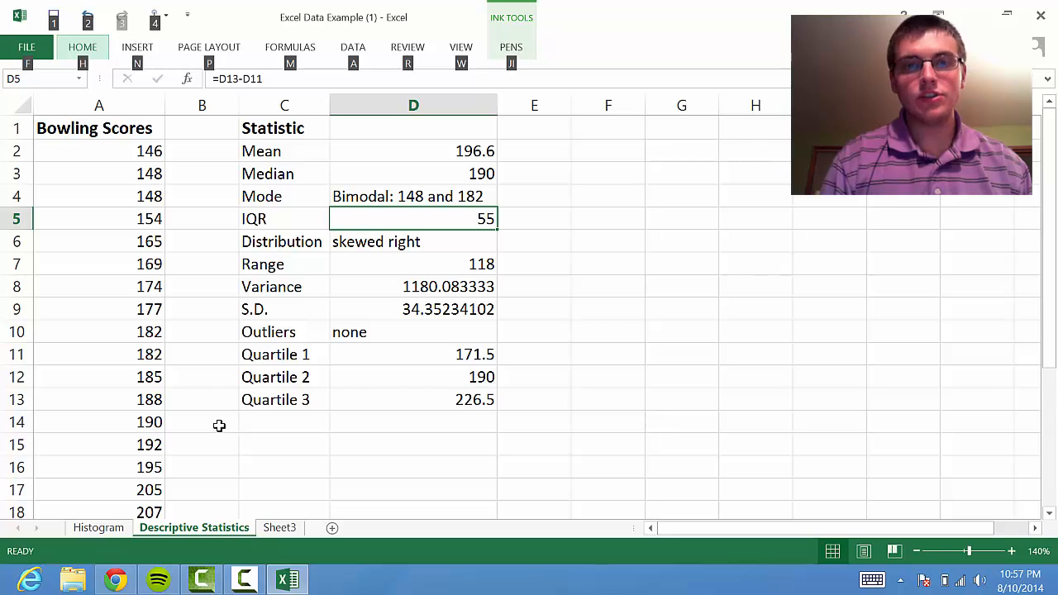
pyautogui.press('alt')
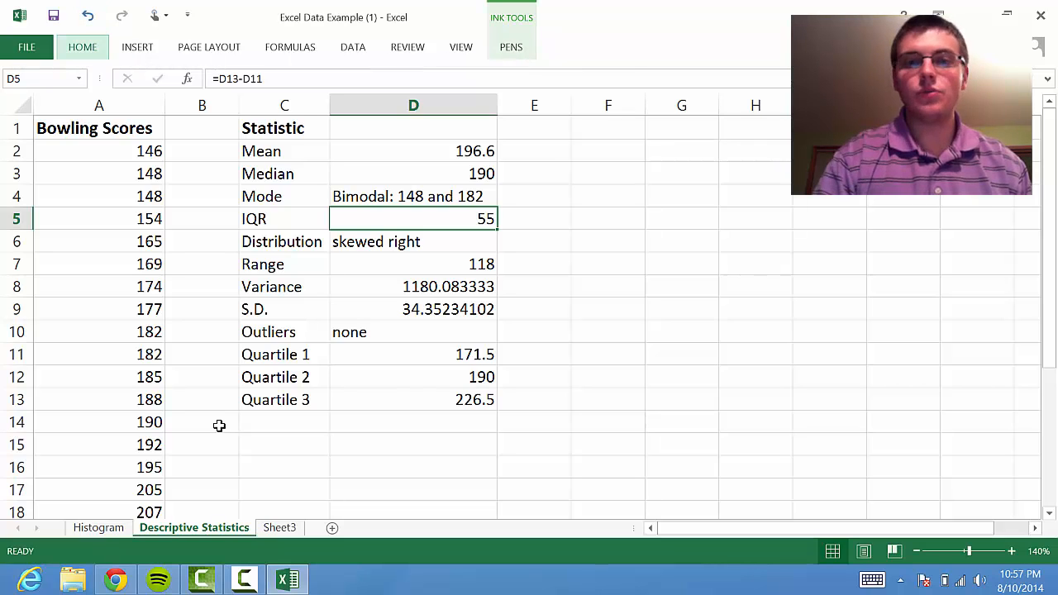
# Compare the Distribution entry in D6 with the Bowling Scores chart on the Histogram sheet, and return to the Descriptive Statistics sheet
pyautogui.click(425, 241)
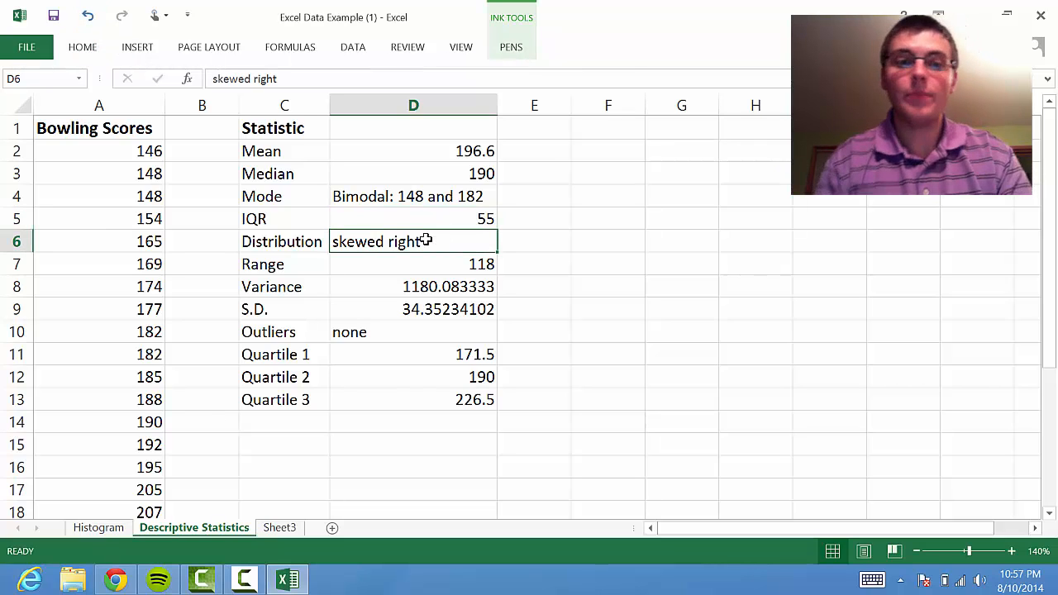
pyautogui.click(104, 527)
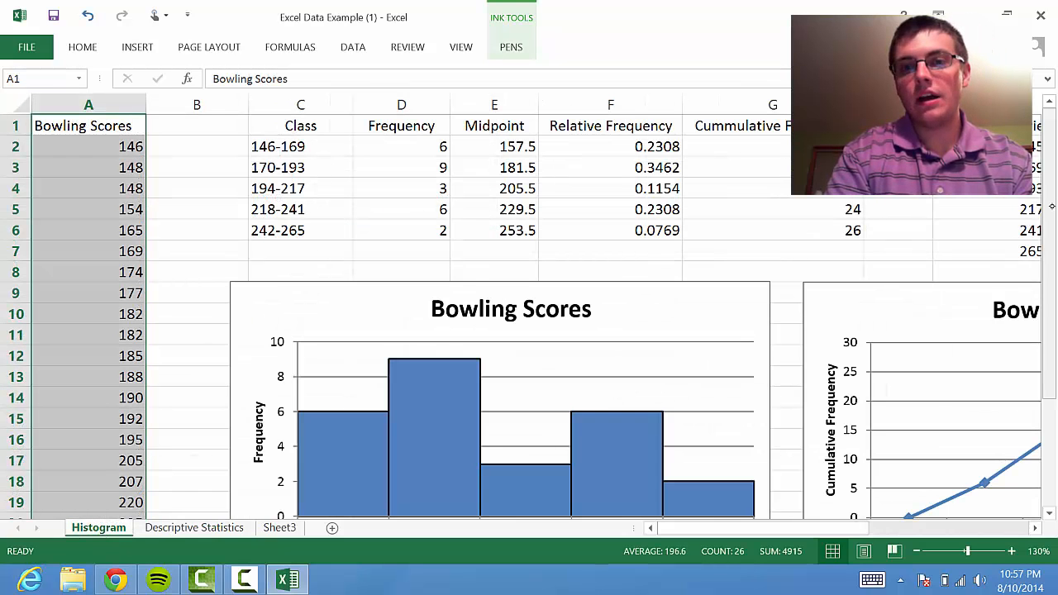
pyautogui.scroll(-2, 933, 212)
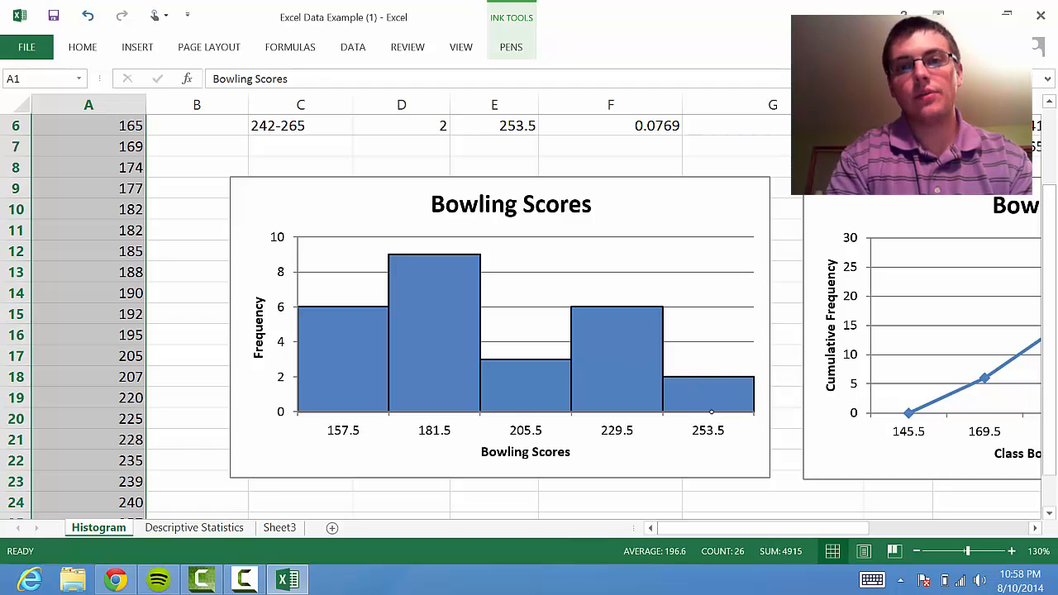
pyautogui.click(207, 526)
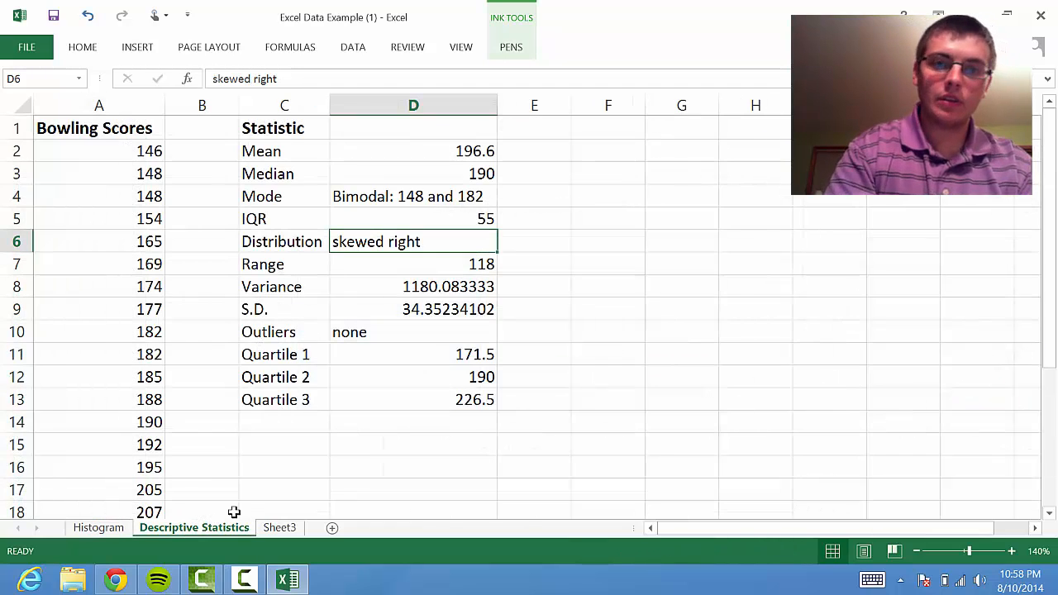
# Clear the existing formula from the Range result cell D7
pyautogui.click(447, 263)
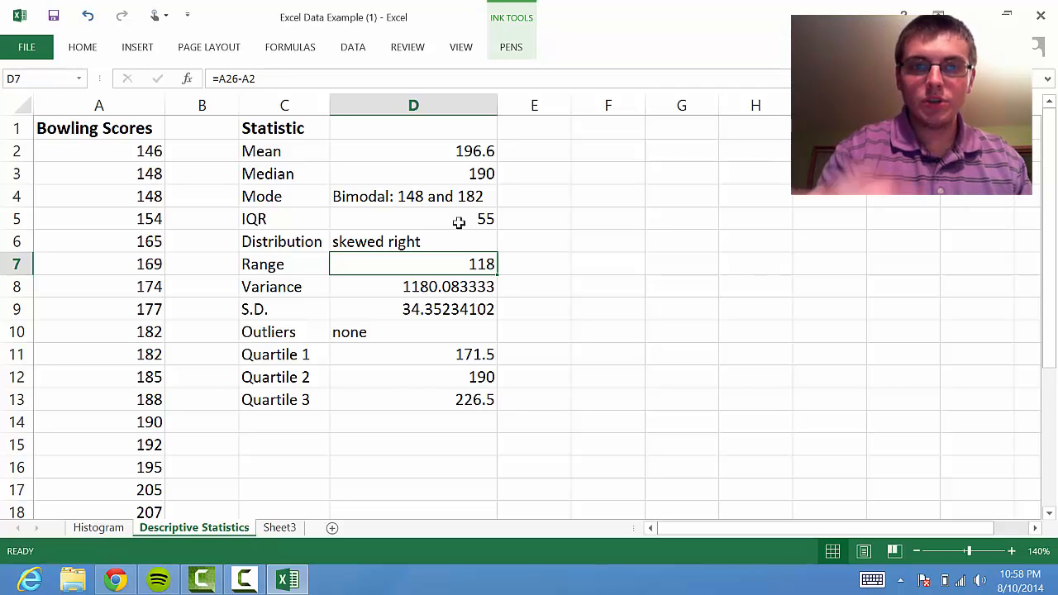
pyautogui.click(272, 76)
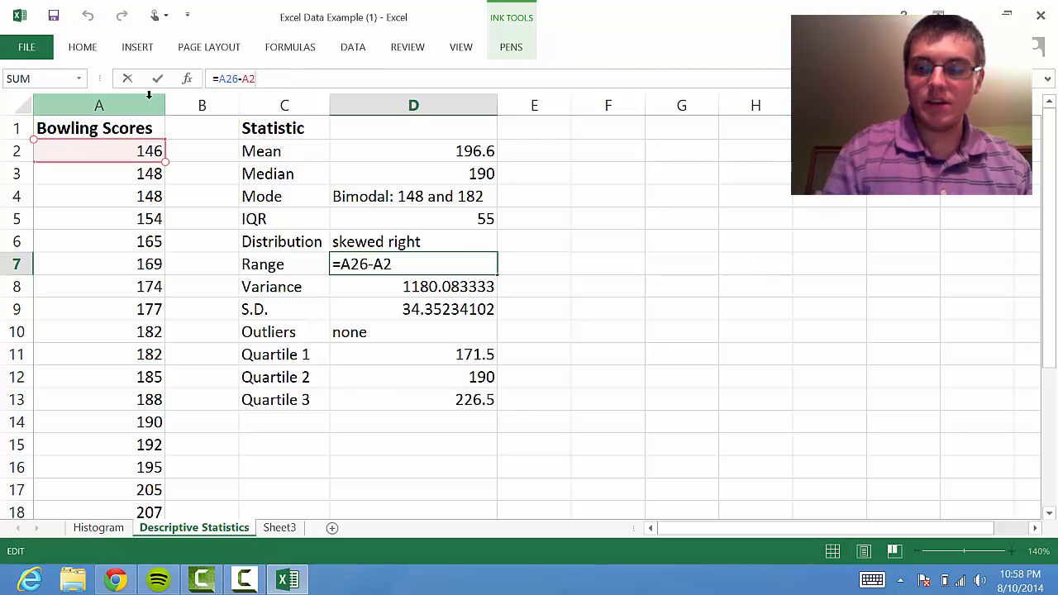
pyautogui.press('BackSpace')
pyautogui.press('BackSpace')
pyautogui.press('BackSpace')
pyautogui.press('BackSpace')
pyautogui.press('BackSpace')
pyautogui.press('BackSpace')
pyautogui.press('BackSpace')
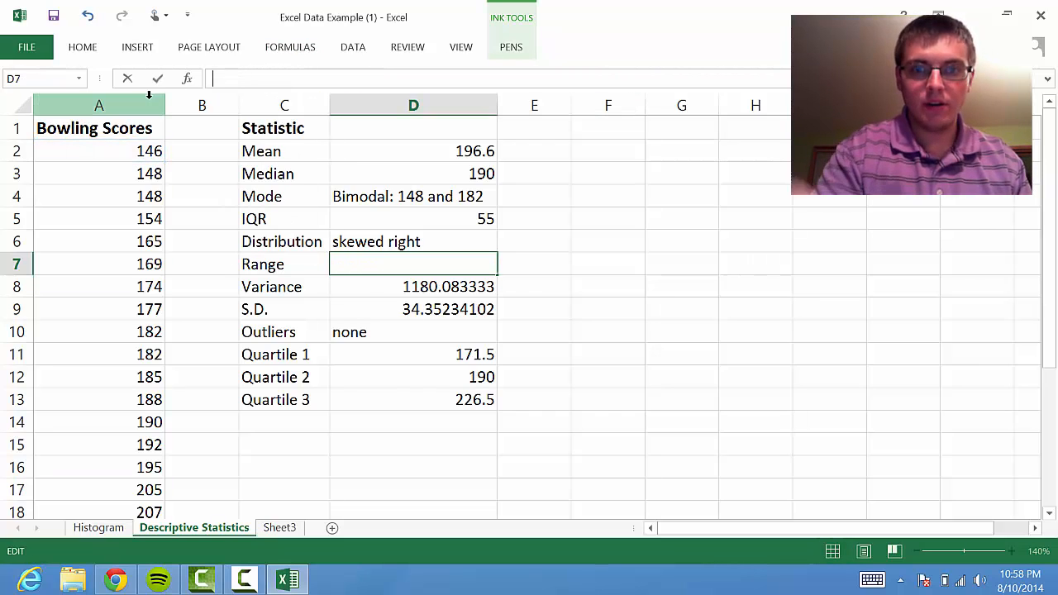
pyautogui.click(526, 283)
# Calculate the range of the bowling scores in D7 with the formula =A26-A2
pyautogui.click(446, 253)
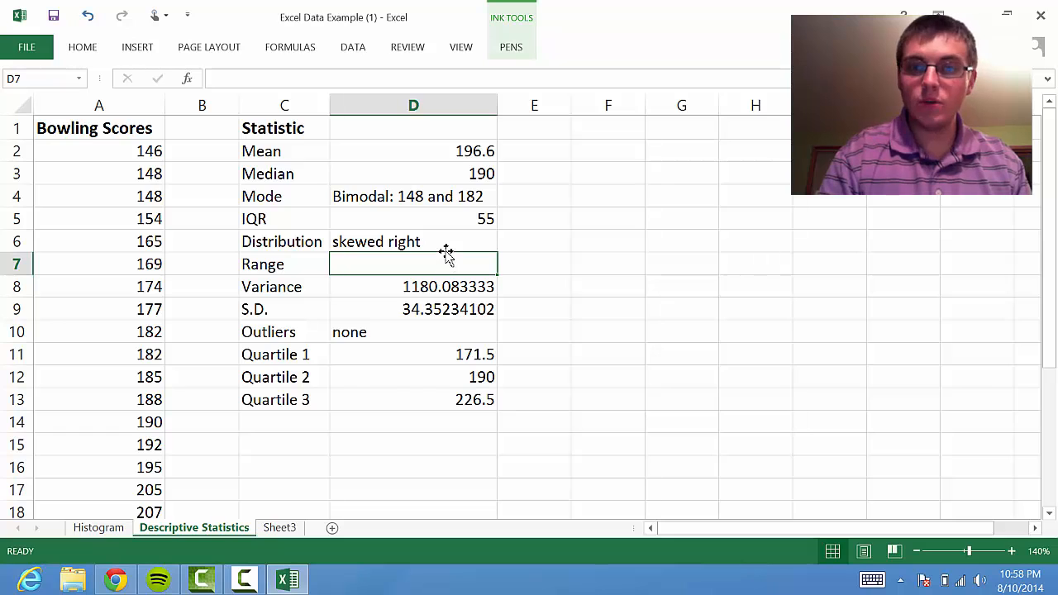
pyautogui.write('=')
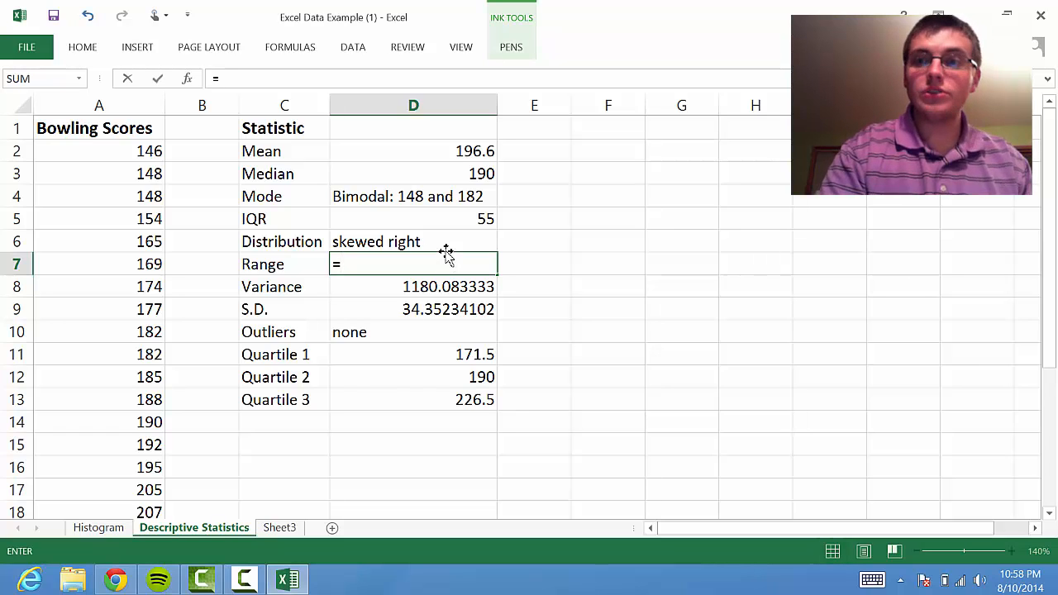
pyautogui.moveTo(1049, 238); pyautogui.dragTo(1056, 385)
pyautogui.click(109, 488)
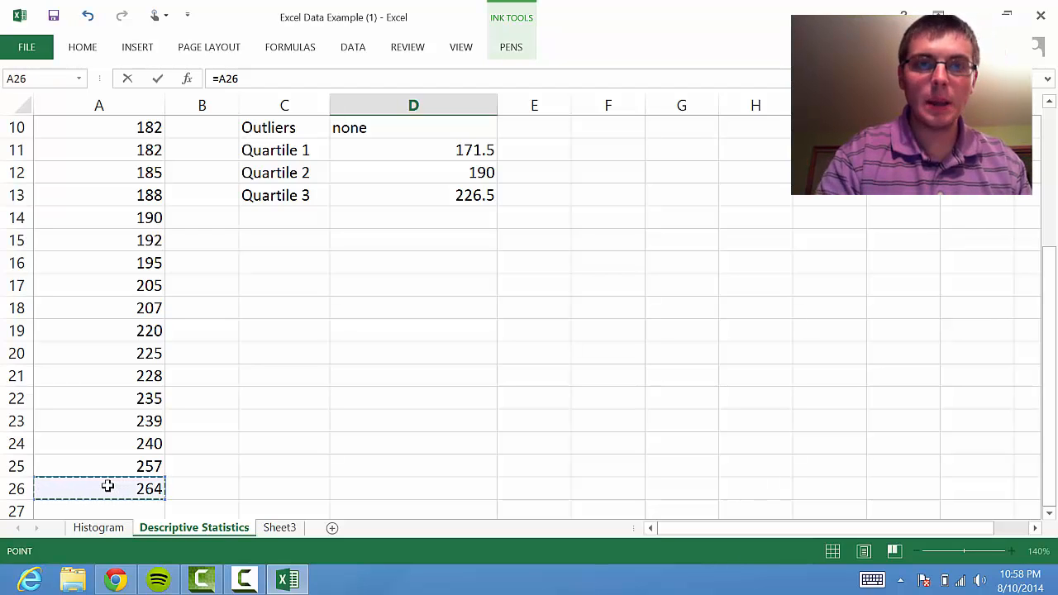
pyautogui.write('-')
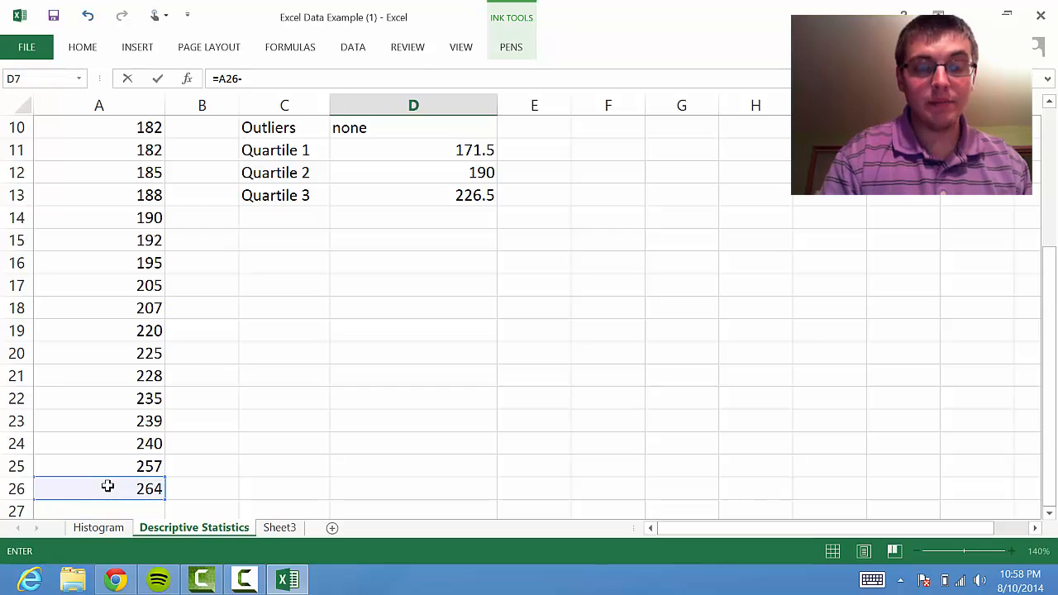
pyautogui.moveTo(1043, 312); pyautogui.dragTo(1043, 175)
pyautogui.click(100, 155)
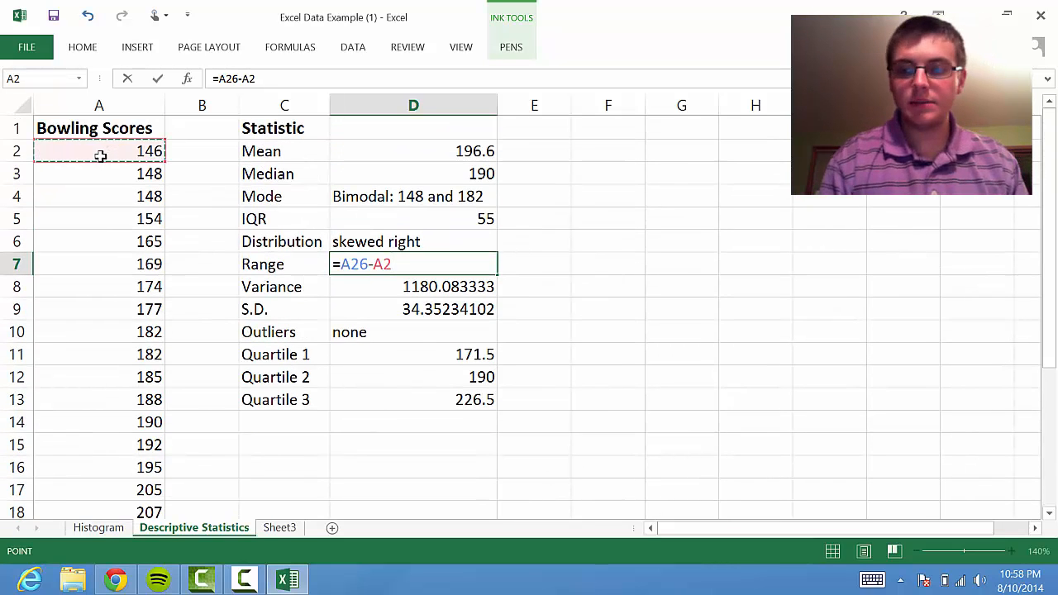
pyautogui.press('Return')
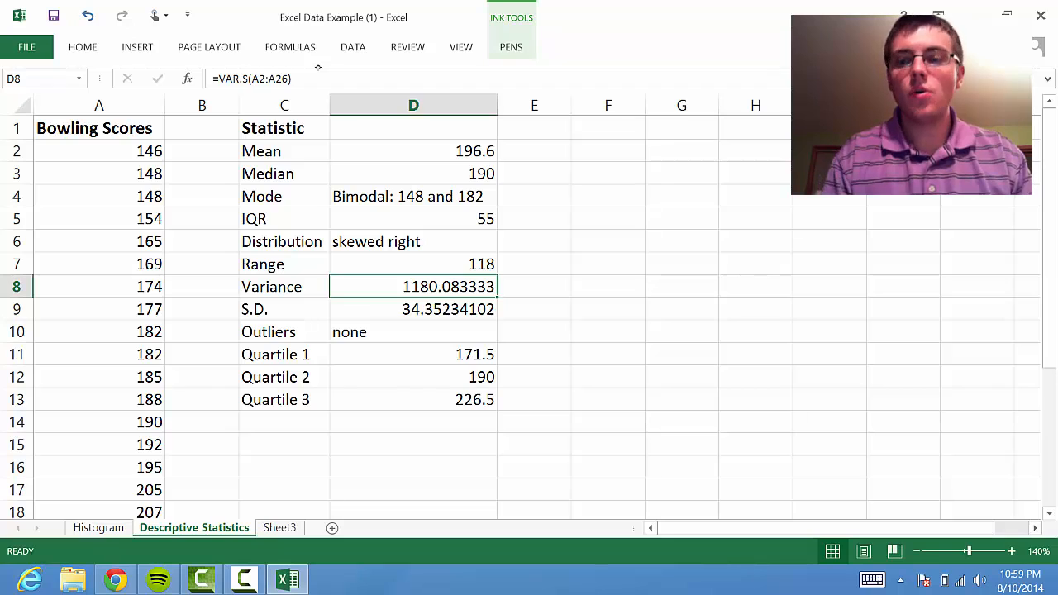
# Clear the existing formula from the Variance result cell D8
pyautogui.moveTo(289, 79); pyautogui.dragTo(213, 79)
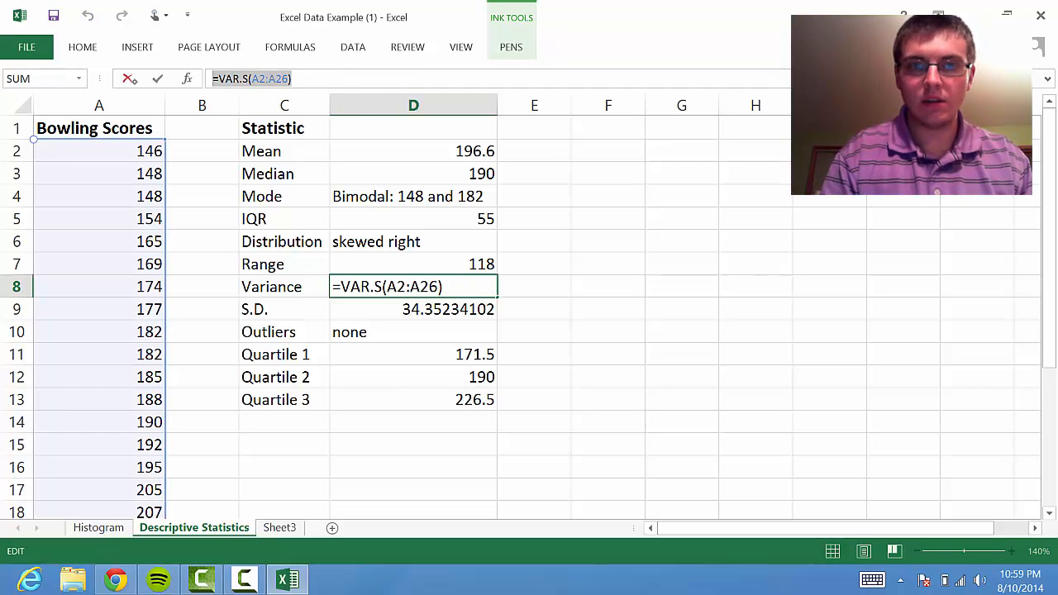
pyautogui.press('Delete')
pyautogui.press('Return')
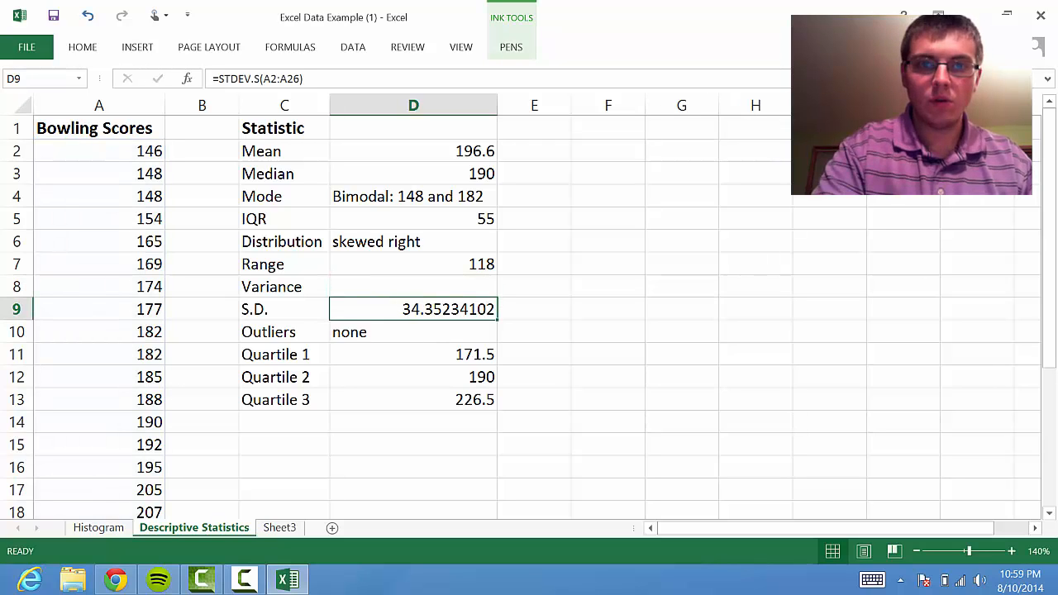
# Calculate the sample variance of the bowling scores in D8 with the formula =var.s(A2:A26)
pyautogui.click(387, 287)
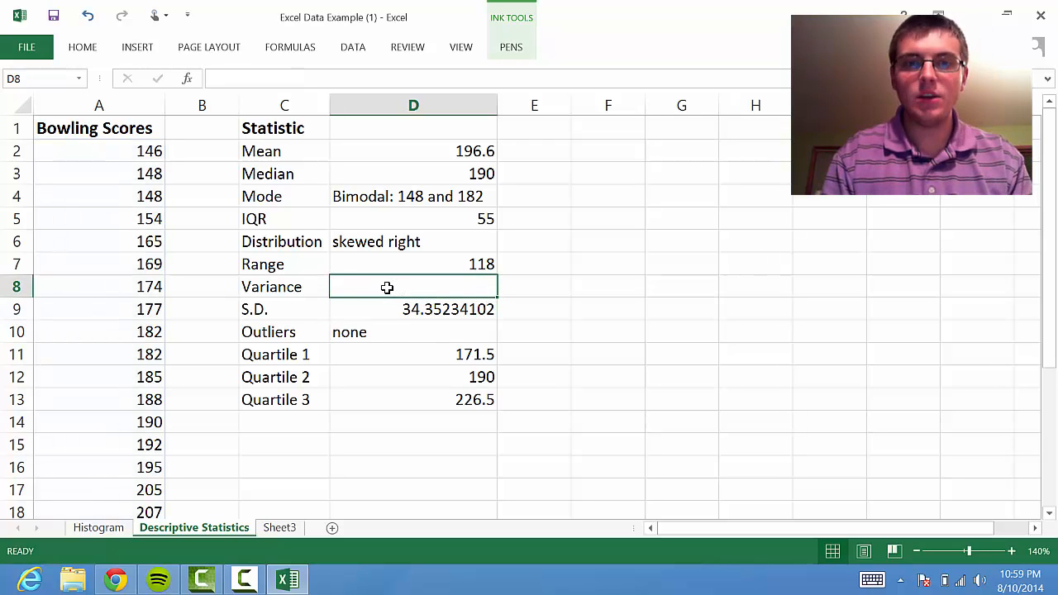
pyautogui.write('=var')
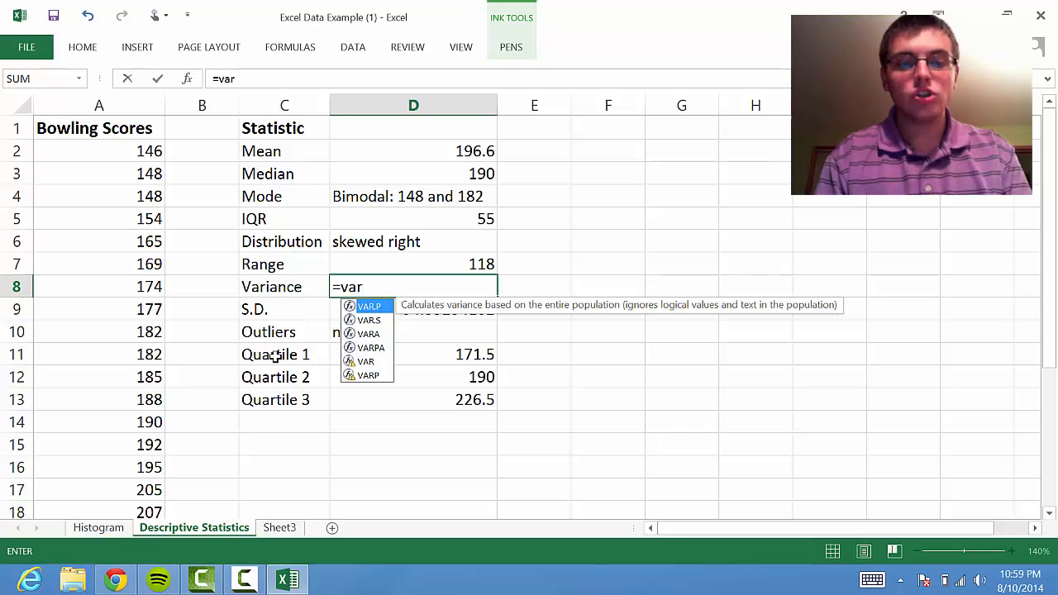
pyautogui.write('.s')
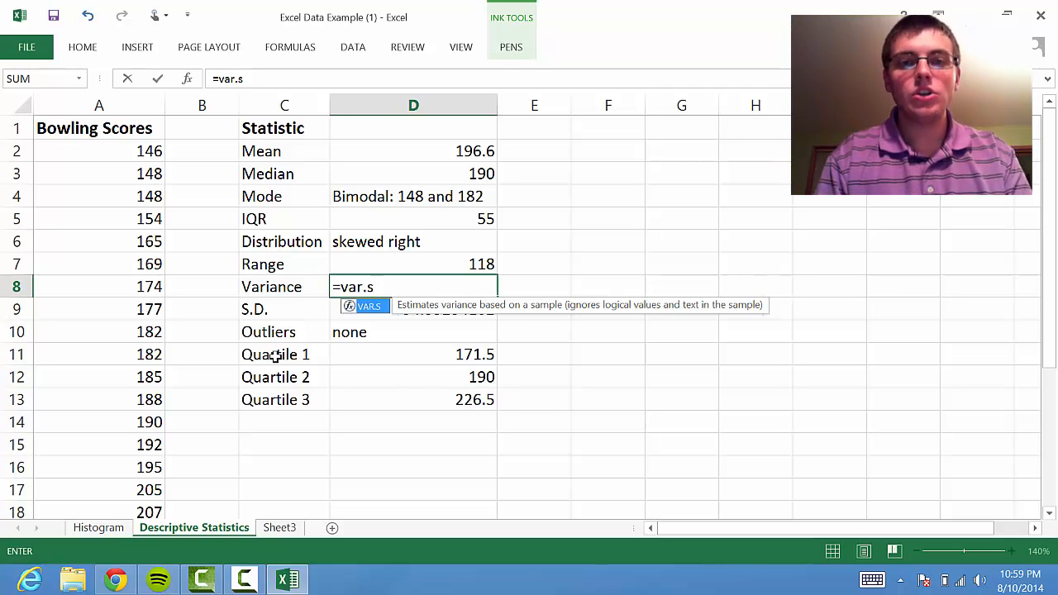
pyautogui.write('(')
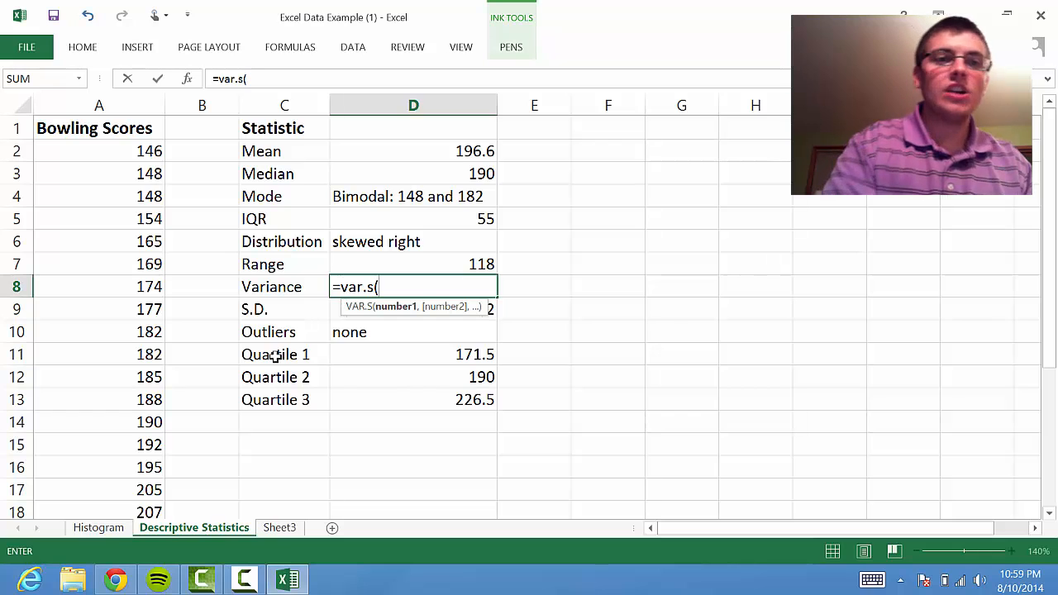
pyautogui.moveTo(127, 147); pyautogui.dragTo(135, 460)
pyautogui.write(')')
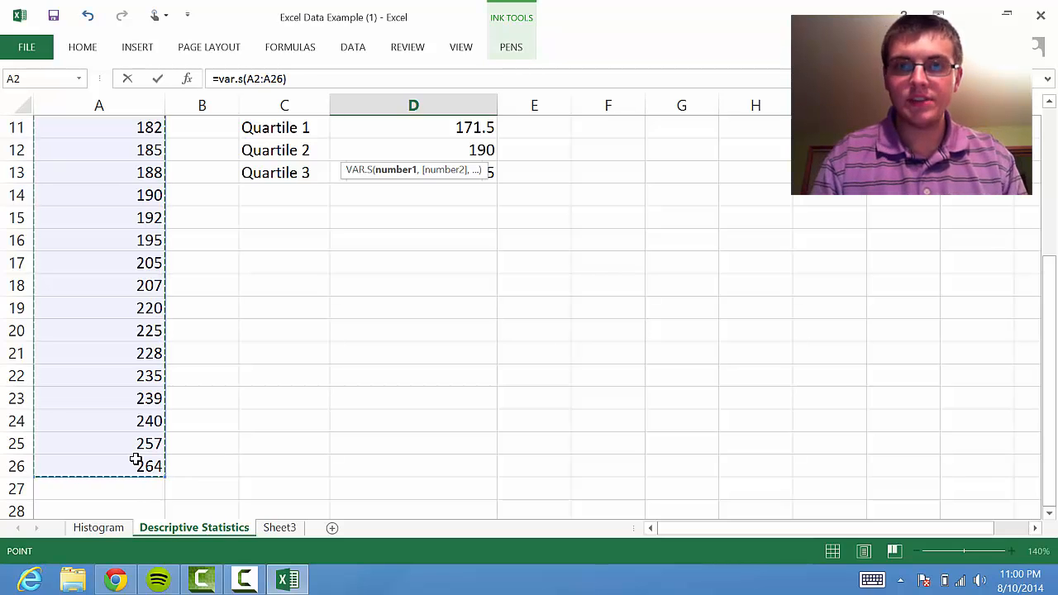
pyautogui.press('Return')
# Compare the formulas in the Variance and S.D. cells, D8 and D9
pyautogui.moveTo(1051, 273); pyautogui.dragTo(1051, 219)
pyautogui.click(392, 240)
pyautogui.click(380, 263)
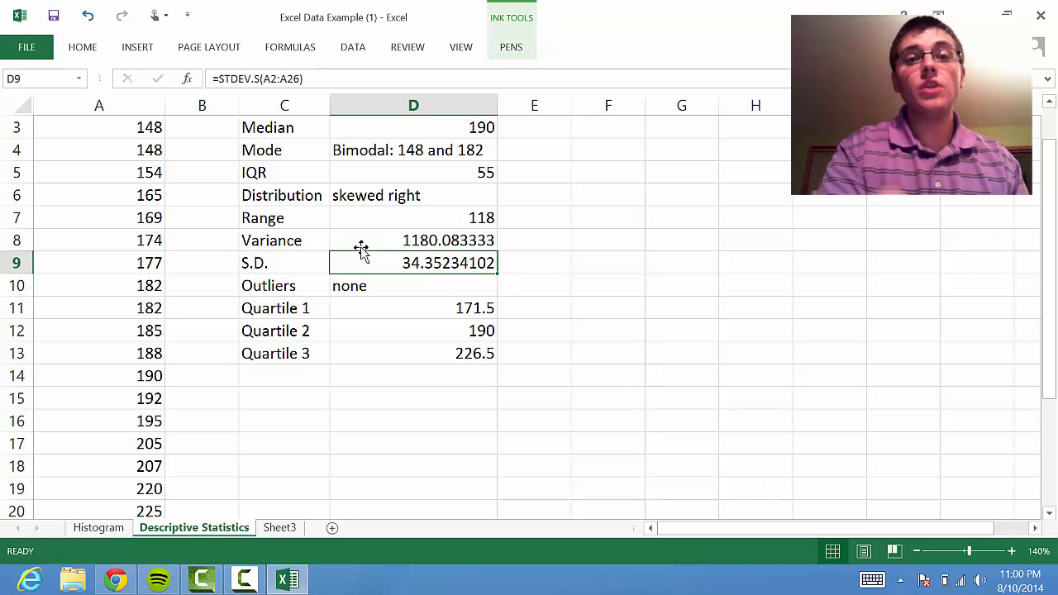
pyautogui.click(389, 240)
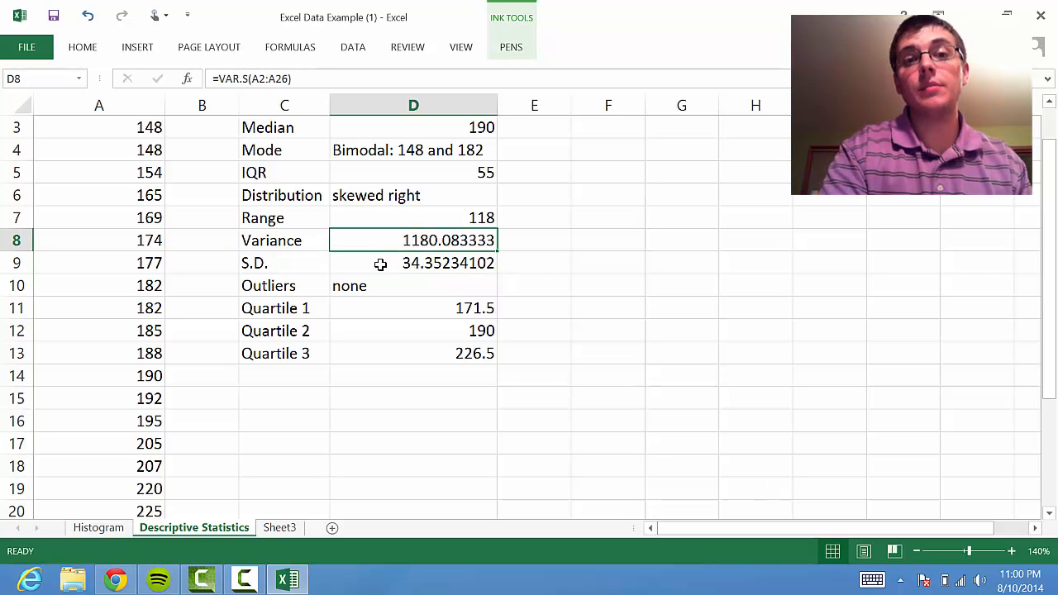
# Clear the existing formula from the S.D. result cell D9
pyautogui.click(379, 262)
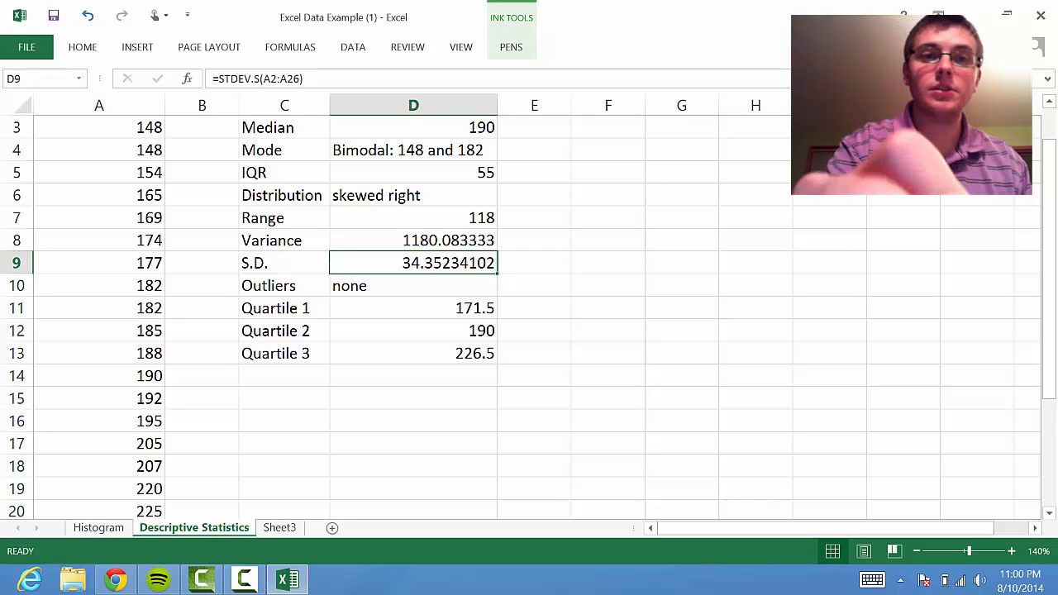
pyautogui.click(320, 78)
pyautogui.press('BackSpace')
pyautogui.press('BackSpace')
pyautogui.press('BackSpace')
pyautogui.press('BackSpace')
pyautogui.press('BackSpace')
pyautogui.press('BackSpace')
pyautogui.press('BackSpace')
pyautogui.press('BackSpace')
pyautogui.press('BackSpace')
pyautogui.press('BackSpace')
pyautogui.press('BackSpace')
pyautogui.press('BackSpace')
pyautogui.press('BackSpace')
pyautogui.press('BackSpace')
pyautogui.press('BackSpace')
pyautogui.press('BackSpace')
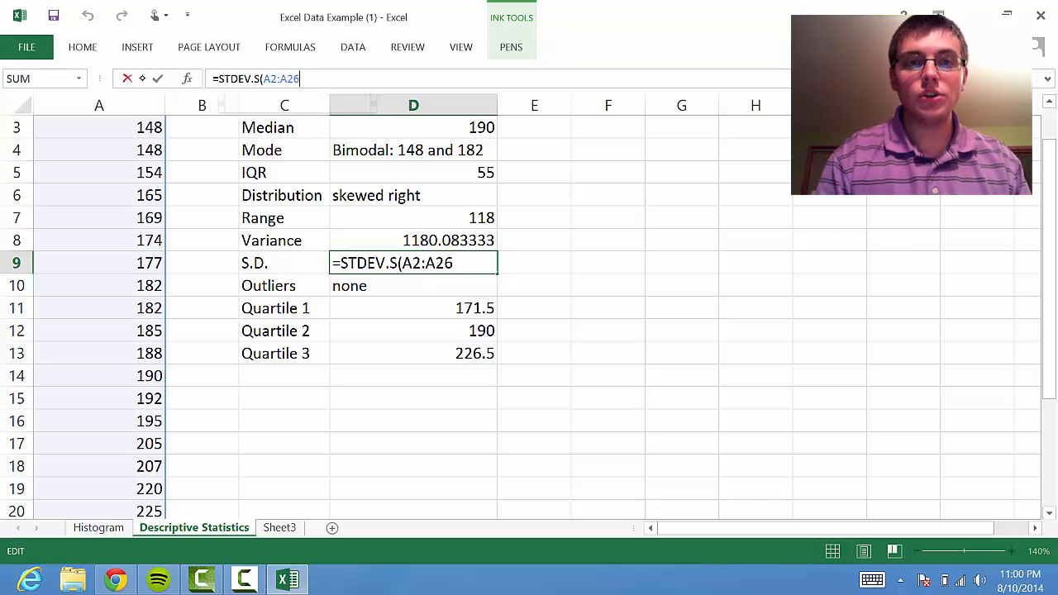
pyautogui.click(422, 280)
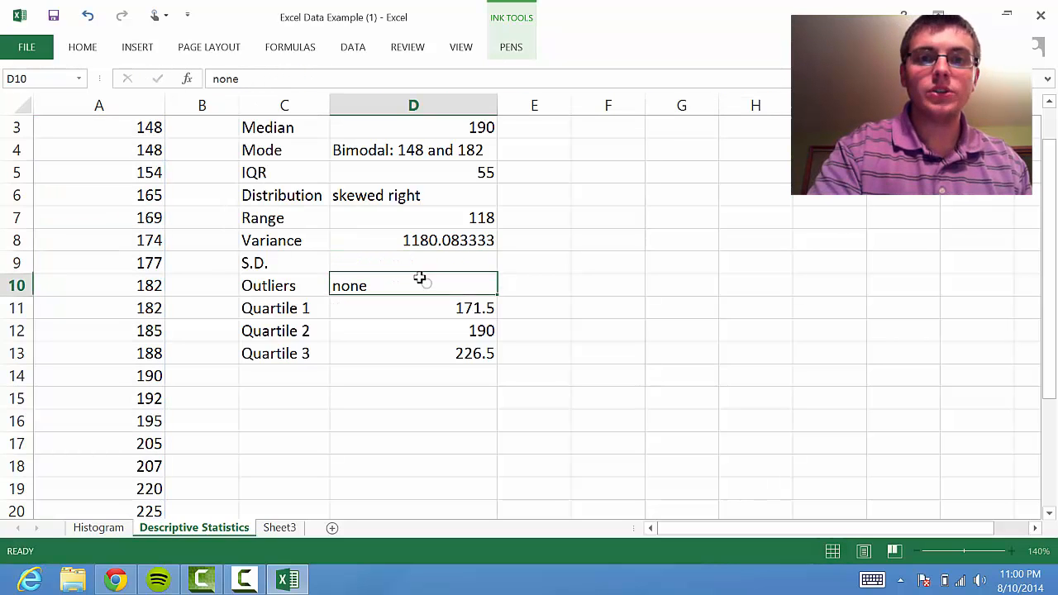
# Calculate the sample standard deviation of the bowling scores in D9 with the formula =stdev.s(A2:A26)
pyautogui.click(419, 257)
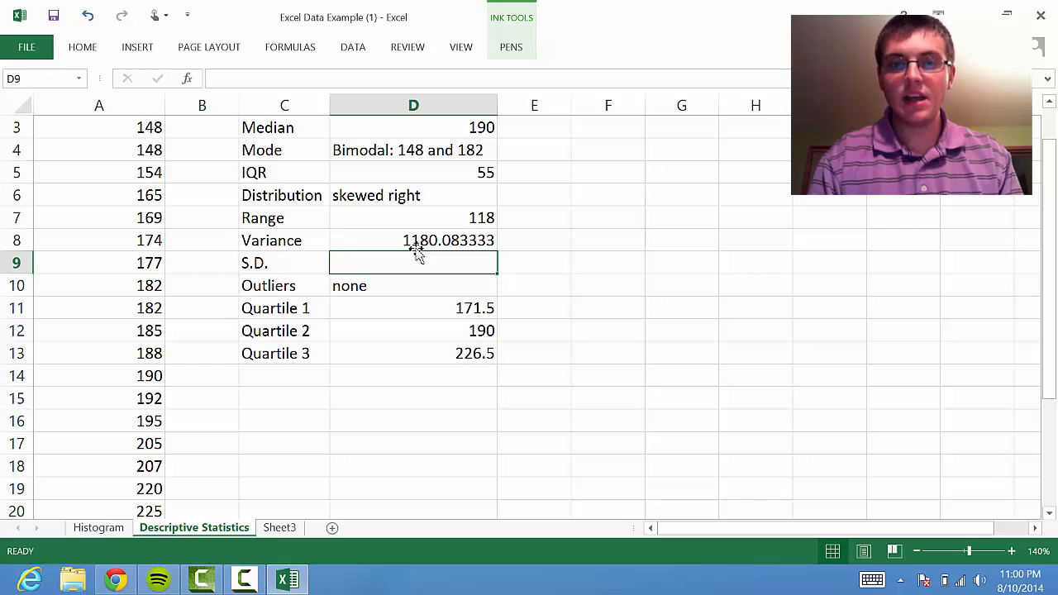
pyautogui.write('=std')
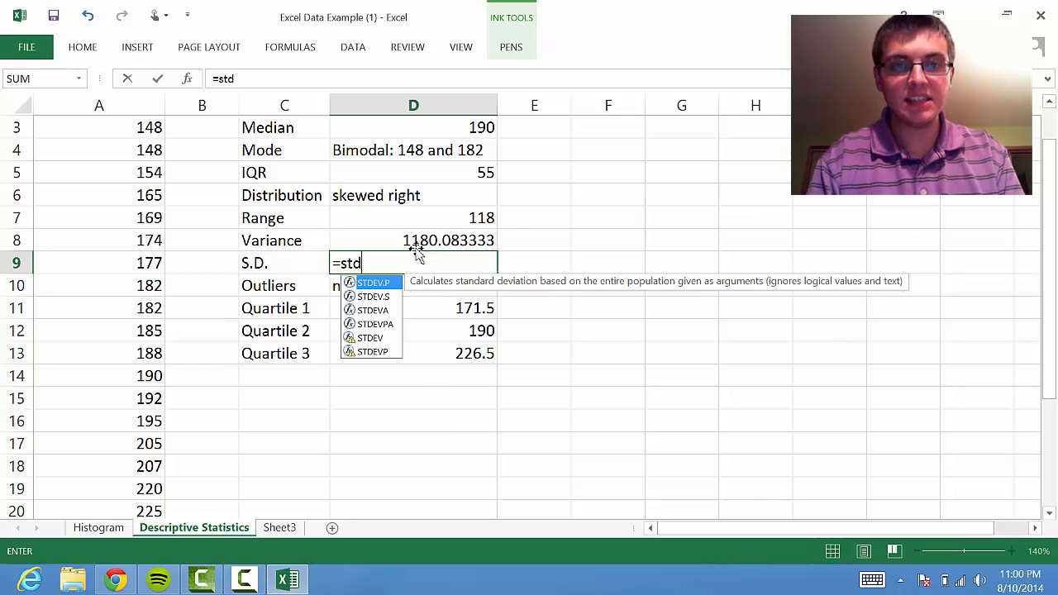
pyautogui.write('ev.')
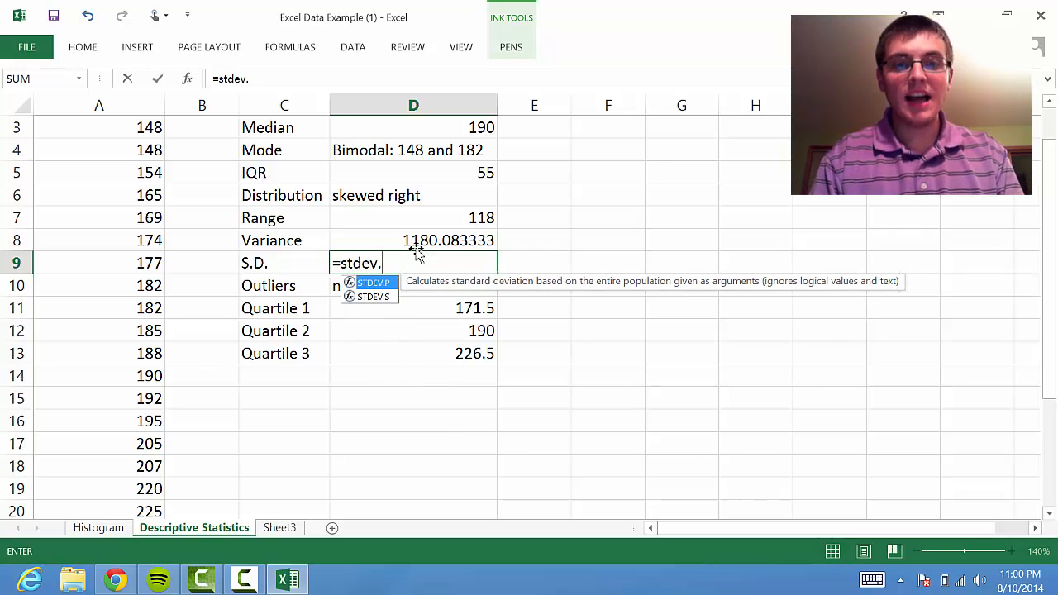
pyautogui.write('s(')
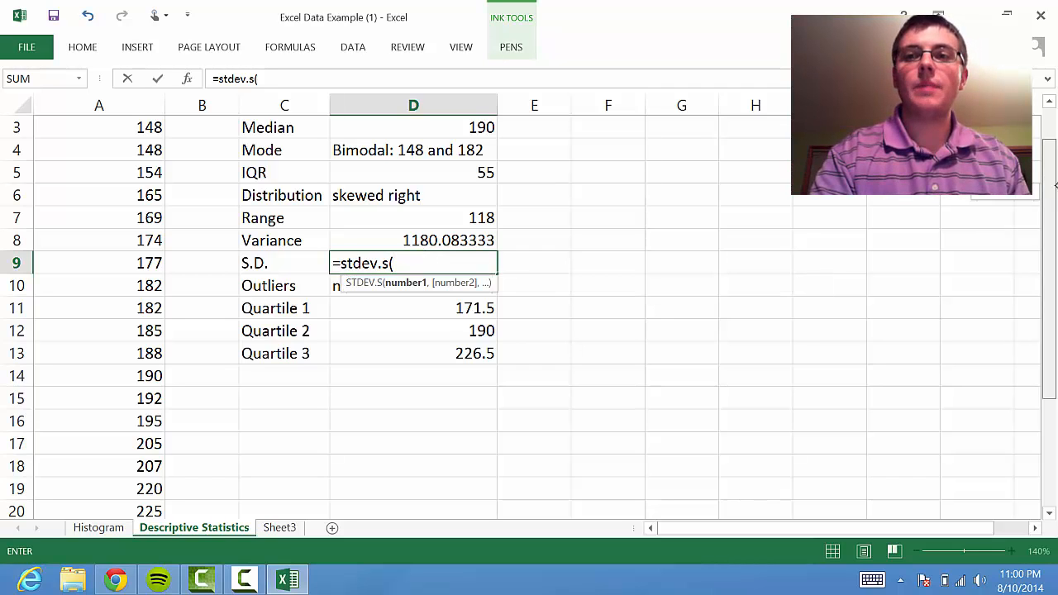
pyautogui.scroll(1, 418, 256)
pyautogui.moveTo(107, 146); pyautogui.dragTo(127, 454)
pyautogui.write(')')
pyautogui.press('Return')
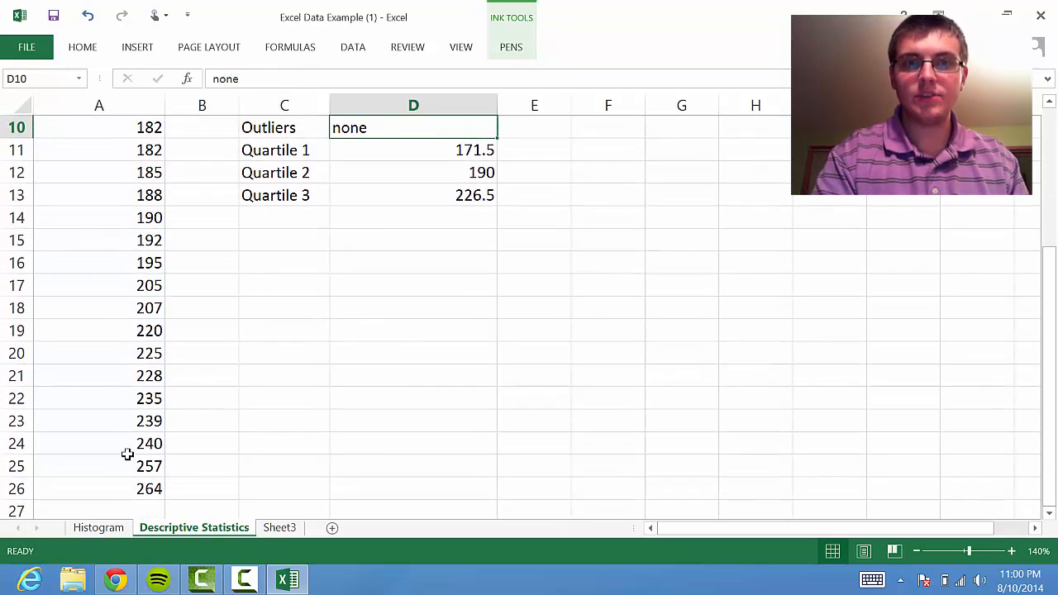
# Review the contents of the S.D., Variance and Outliers cells in D8:D10
pyautogui.moveTo(1048, 262); pyautogui.dragTo(1044, 182)
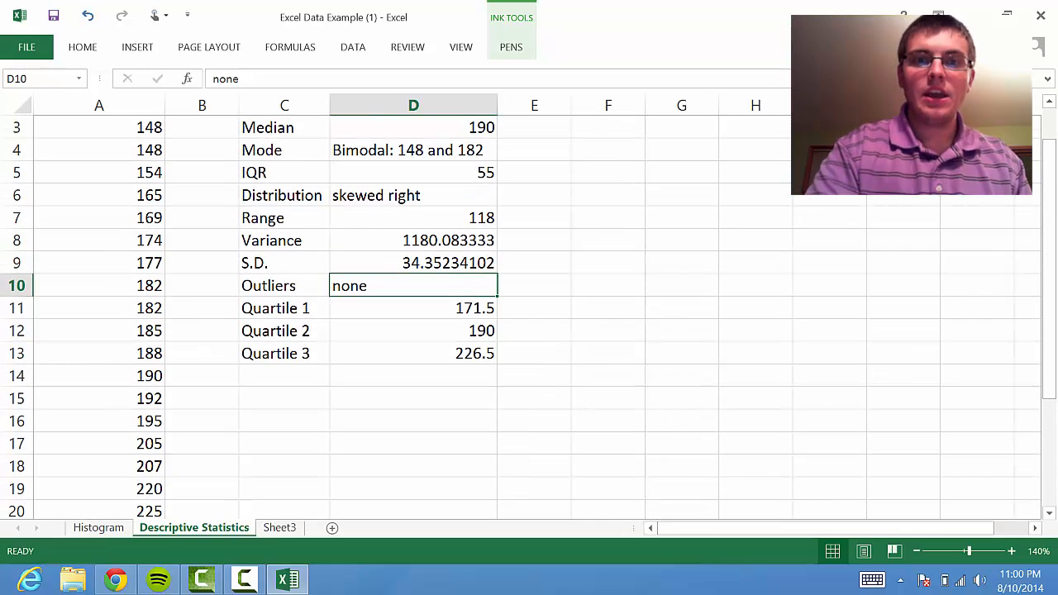
pyautogui.click(411, 263)
pyautogui.click(428, 239)
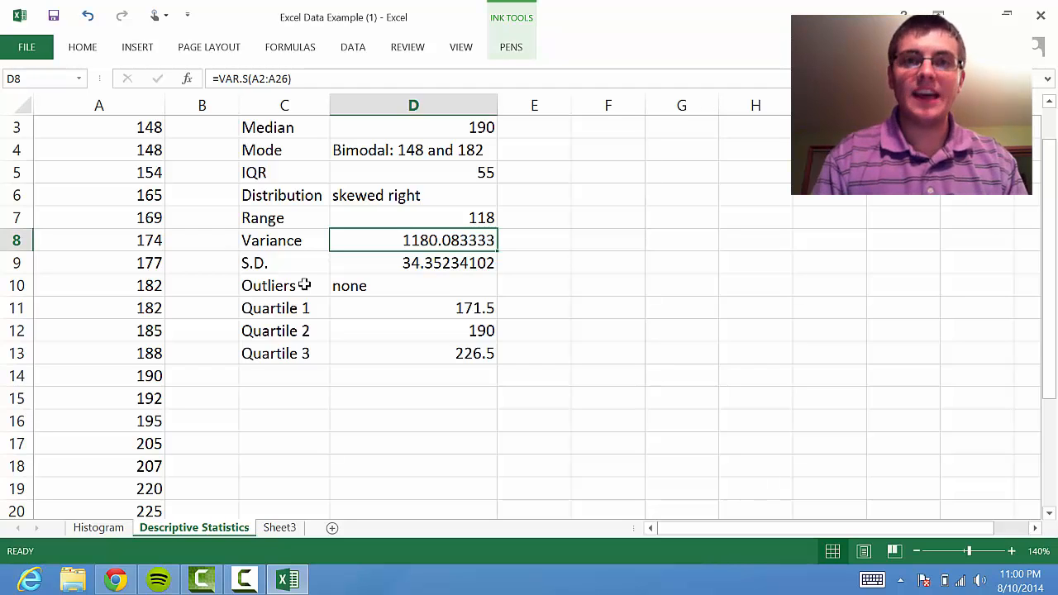
pyautogui.click(379, 283)
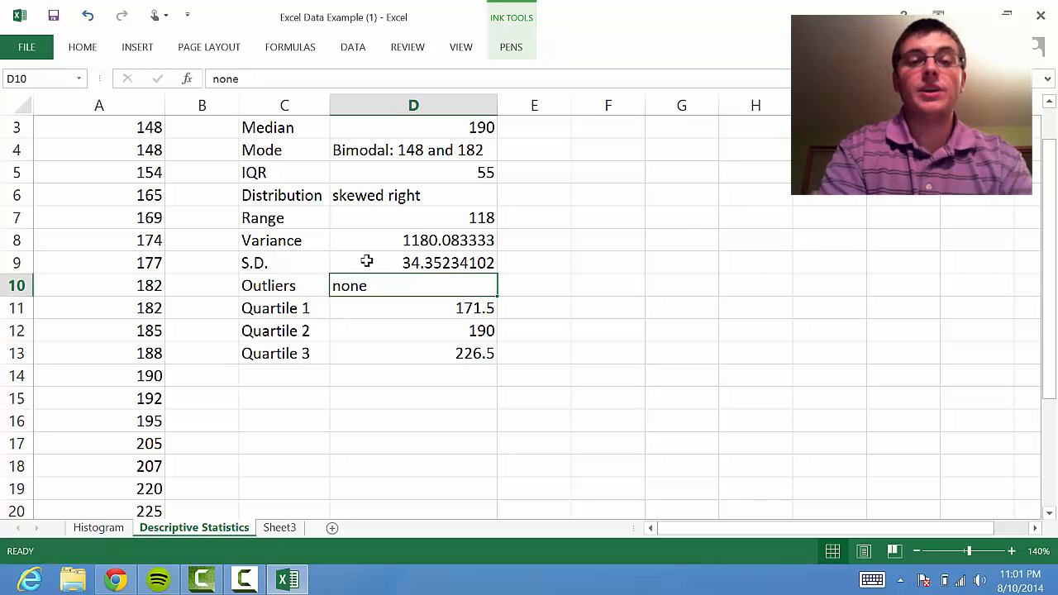
# Clear the existing formula from the Quartile 1 result cell D11
pyautogui.click(411, 311)
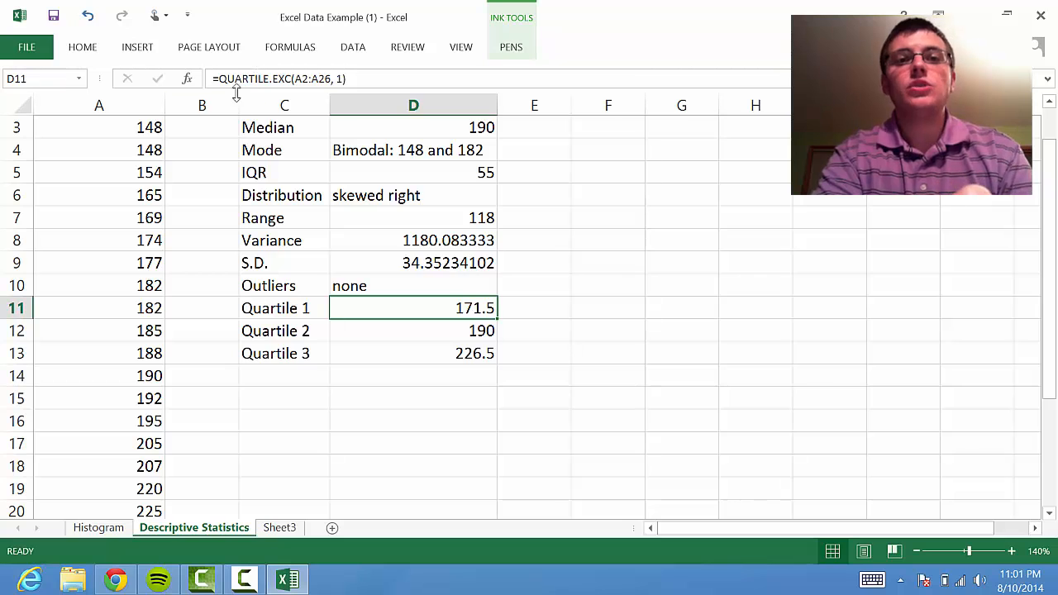
pyautogui.click(322, 79)
pyautogui.moveTo(197, 90); pyautogui.dragTo(159, 81)
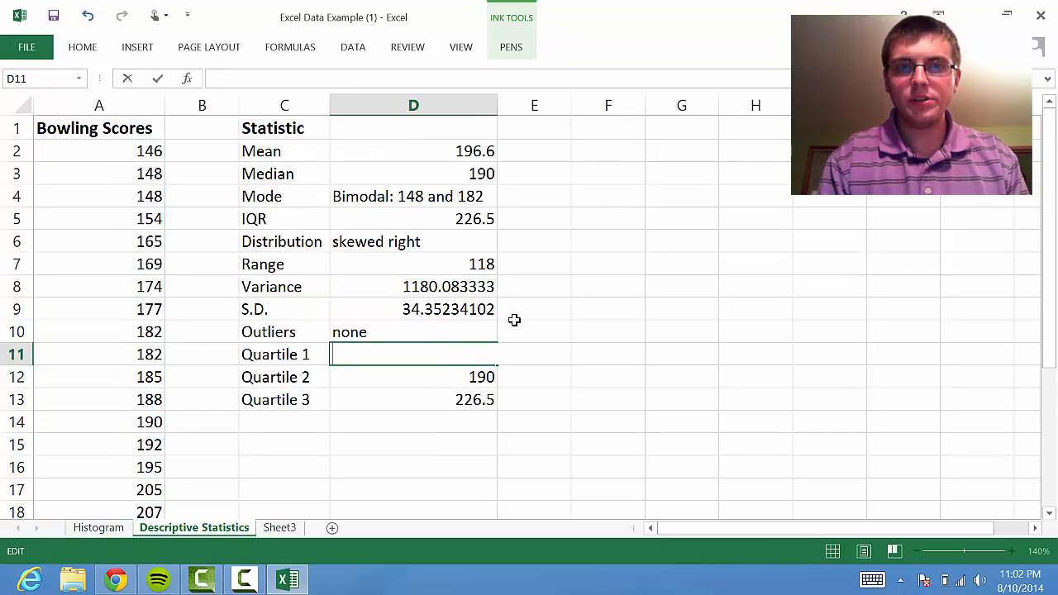
# Calculate the first quartile of the bowling scores in D11 with the formula =quartile.exc(A2:A26, 1)
pyautogui.write('=q')
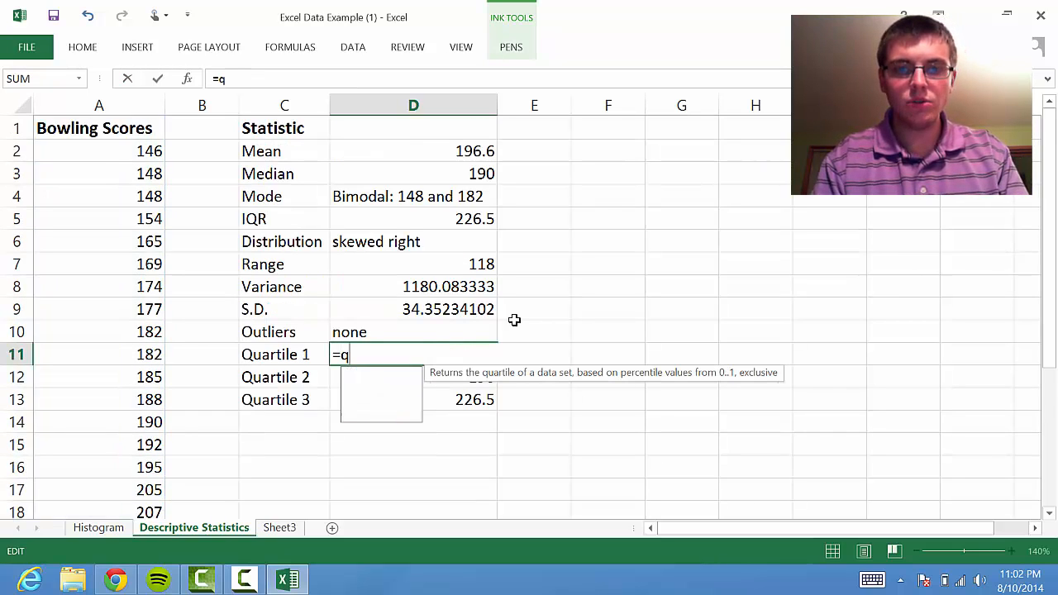
pyautogui.write('uarticle')
pyautogui.press('BackSpace')
pyautogui.press('BackSpace')
pyautogui.press('BackSpace')
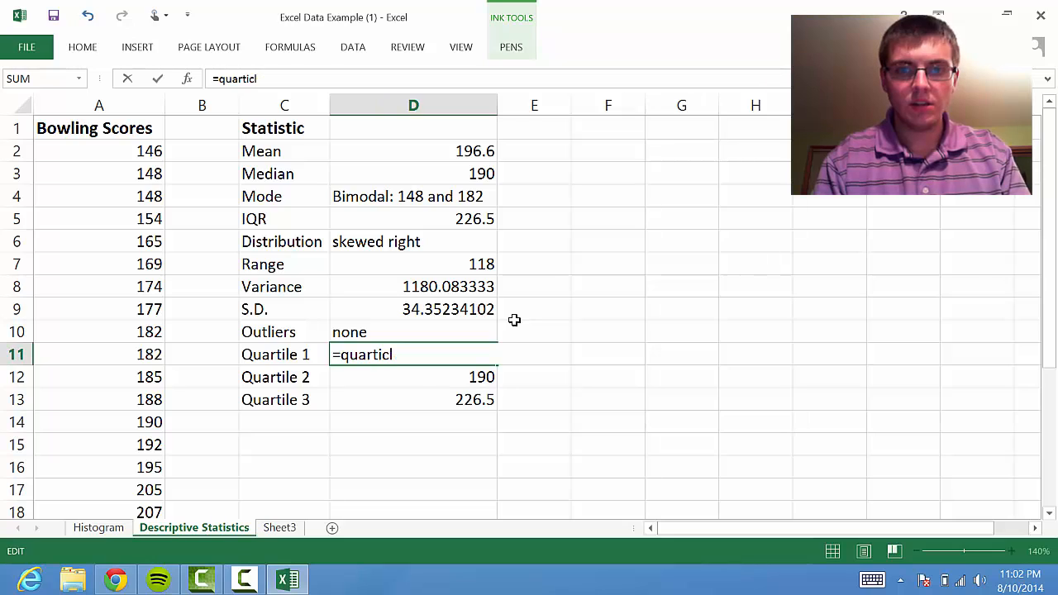
pyautogui.write('le.e')
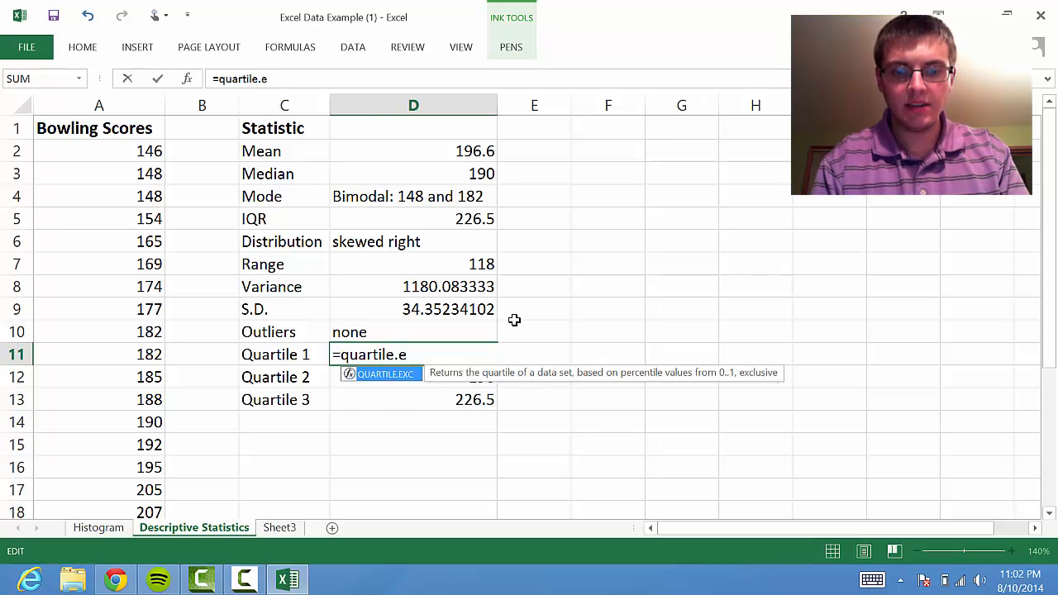
pyautogui.write('xc(')
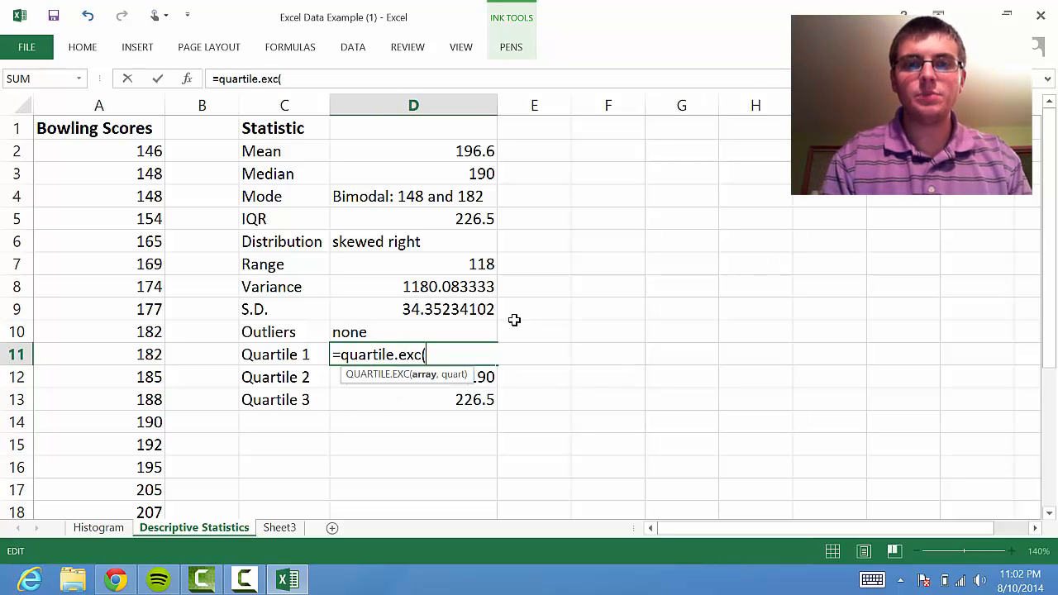
pyautogui.press('BackSpace')
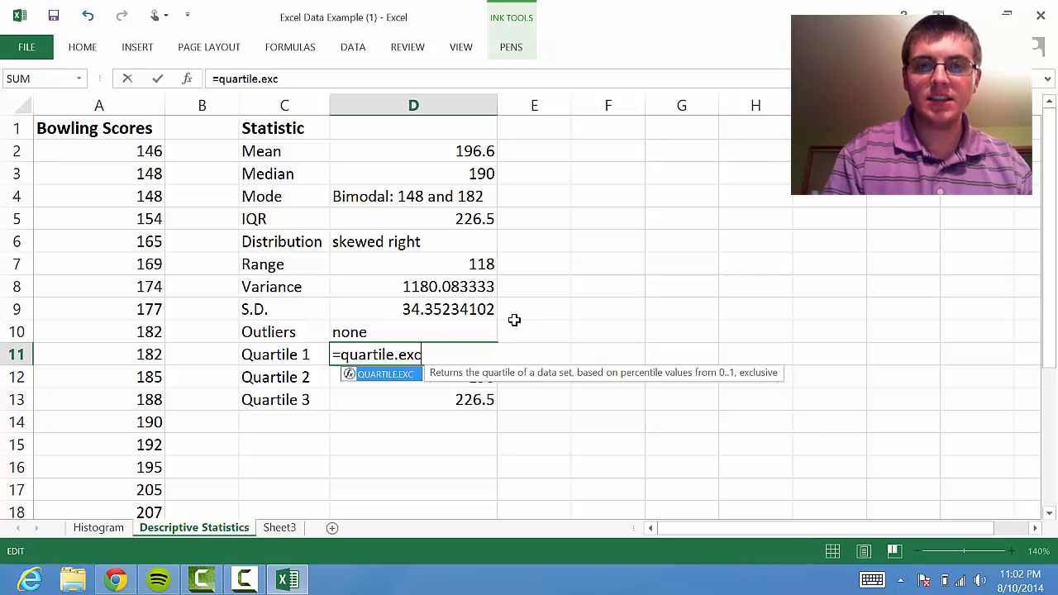
pyautogui.press('BackSpace')
pyautogui.press('BackSpace')
pyautogui.press('BackSpace')
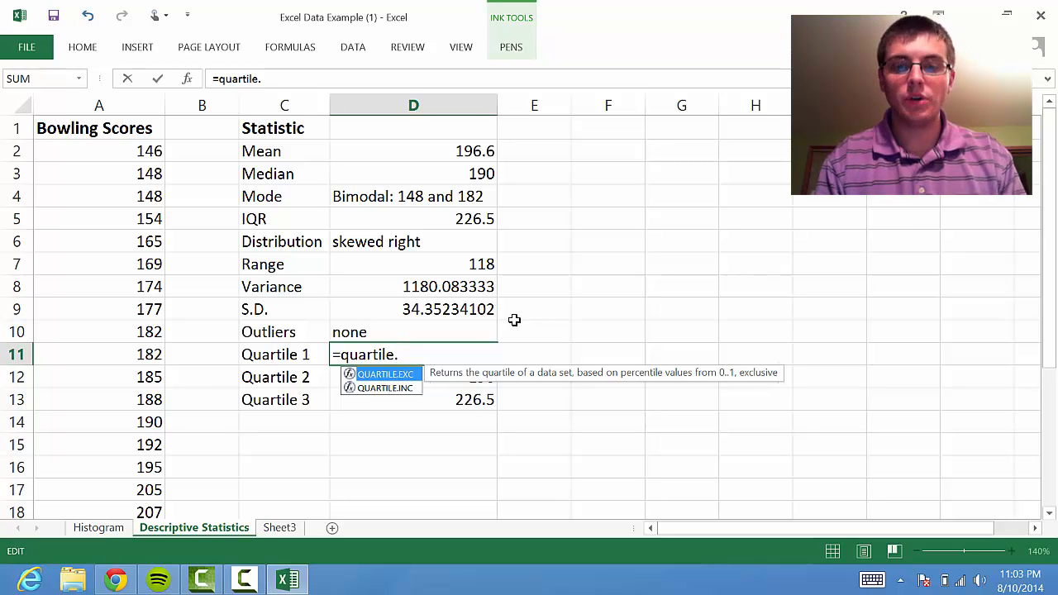
pyautogui.write('exc(')
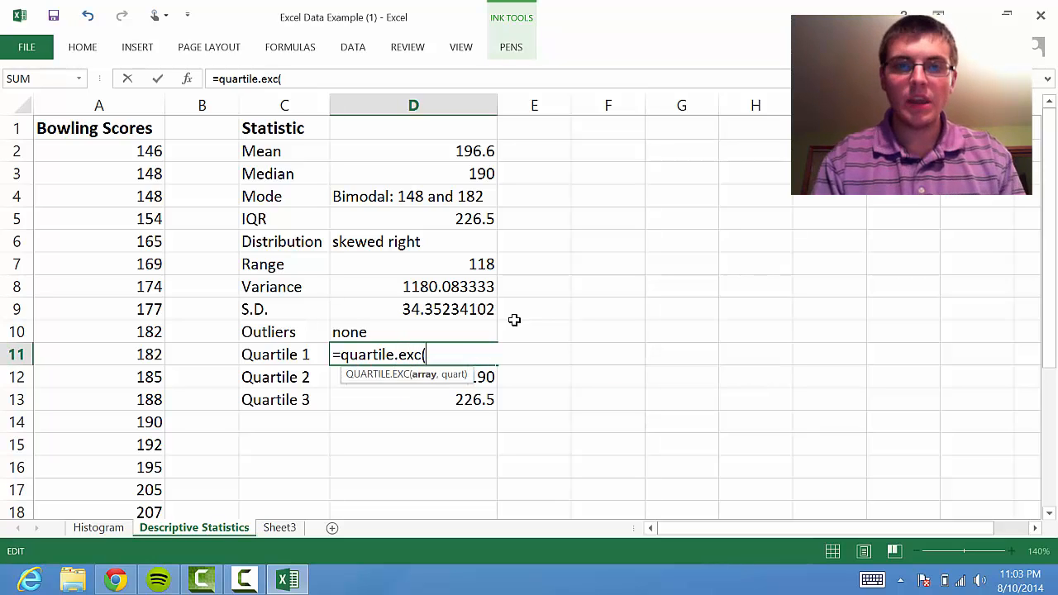
pyautogui.moveTo(113, 149); pyautogui.dragTo(124, 467)
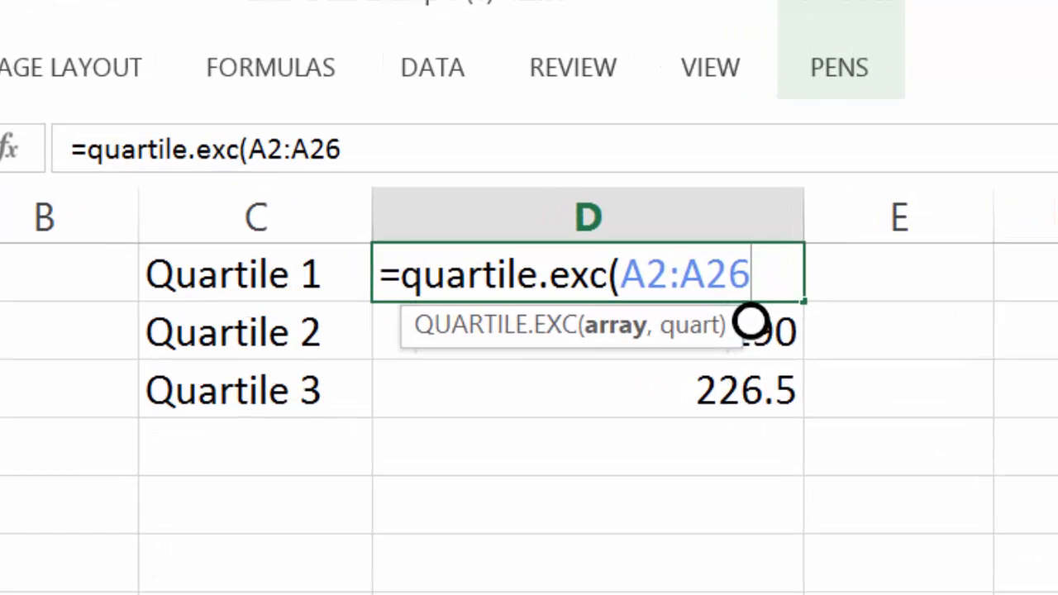
pyautogui.write(',')
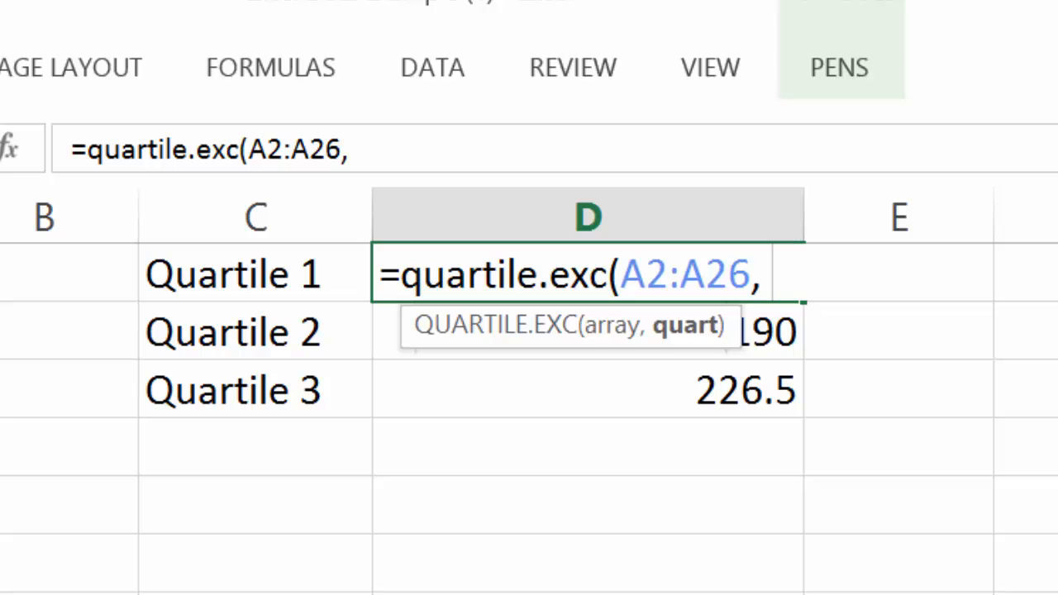
pyautogui.write('1')
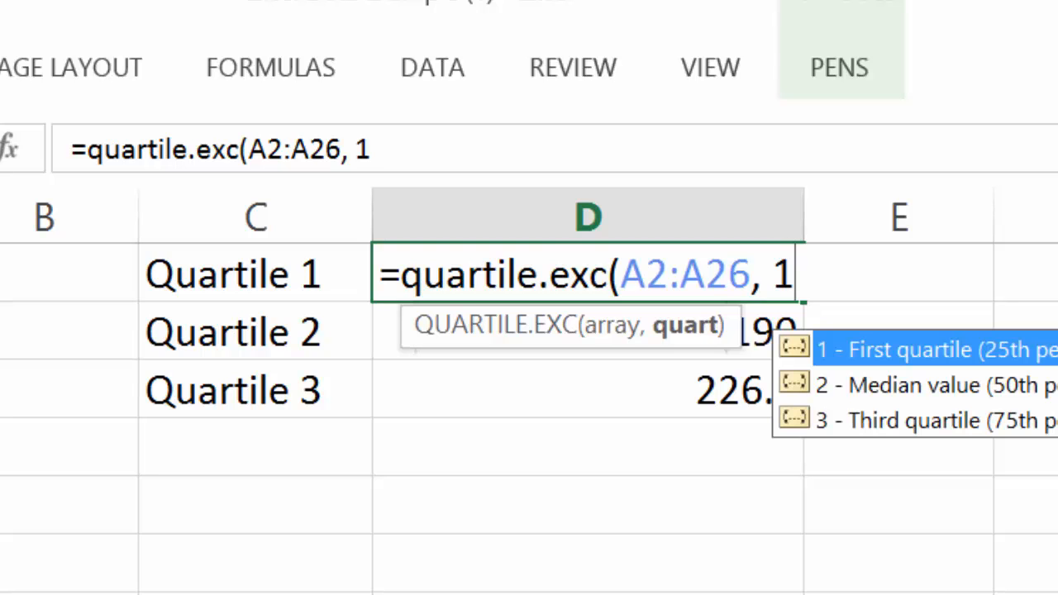
pyautogui.write(')')
pyautogui.press('Return')
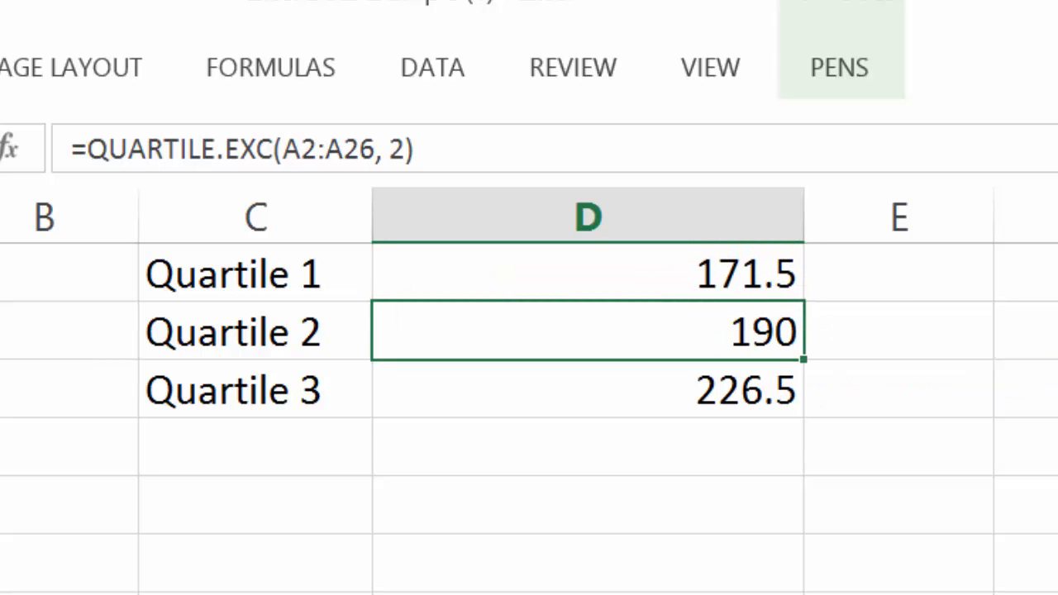
# Review the formulas behind the Quartile 3 result in D13 and the IQR result in D5, leaving both intact
pyautogui.scroll(4, 529, 418)
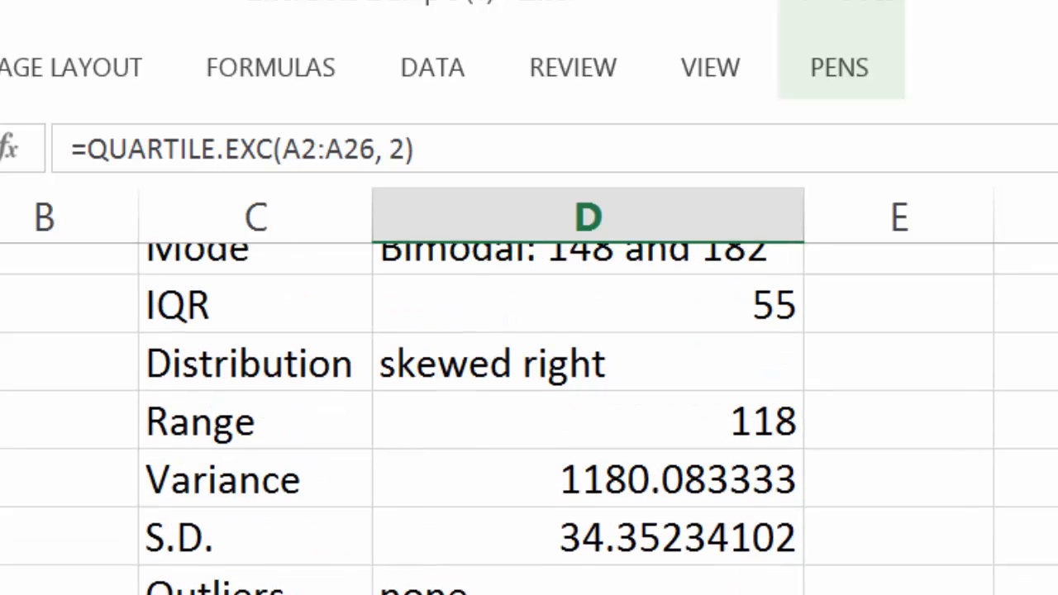
pyautogui.scroll(-1, 529, 419)
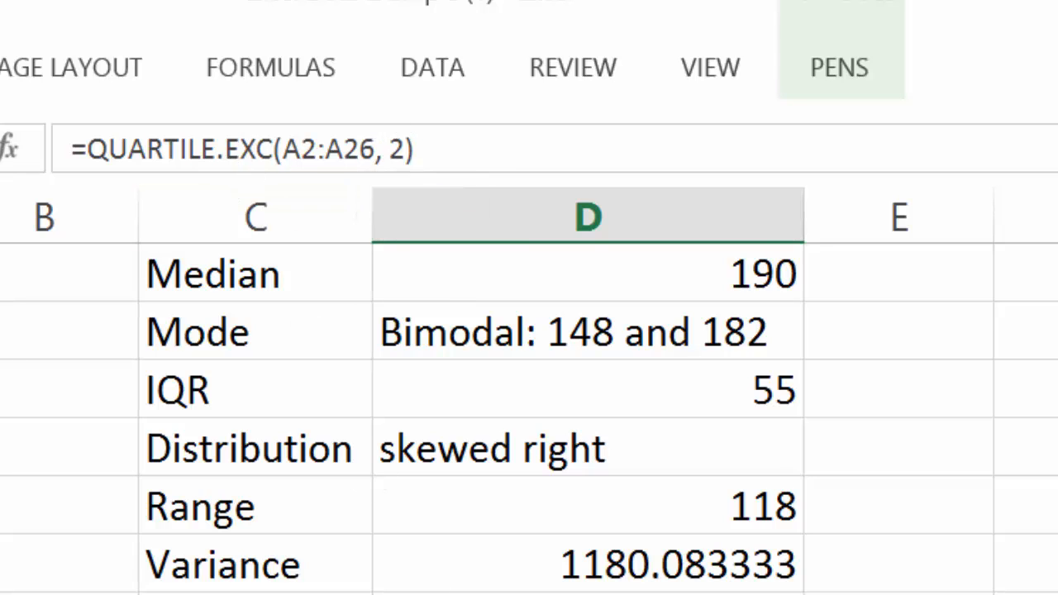
pyautogui.press('Down')
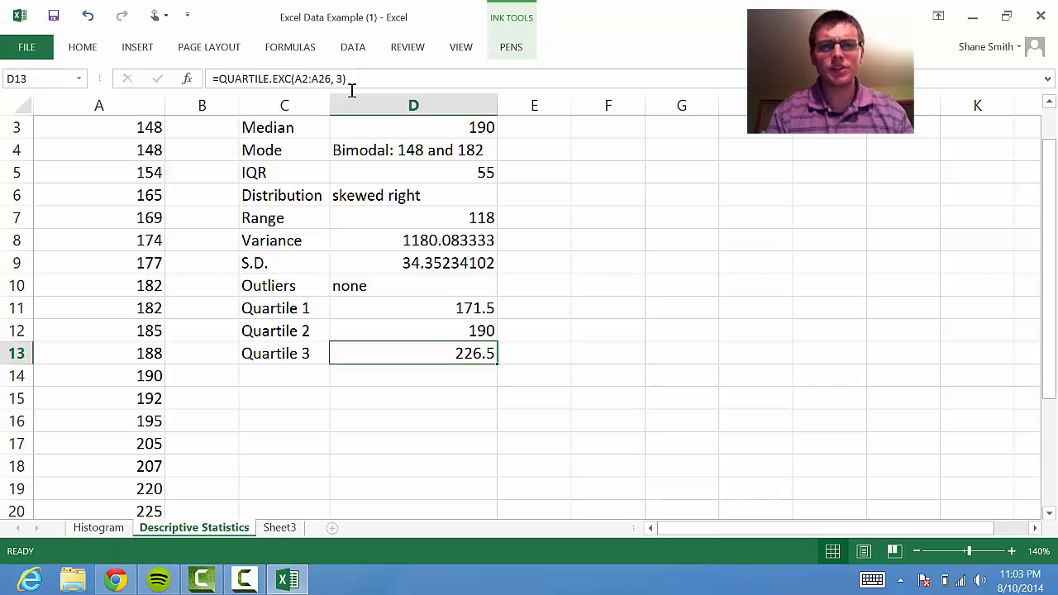
pyautogui.moveTo(1048, 239); pyautogui.dragTo(1043, 206)
pyautogui.click(372, 209)
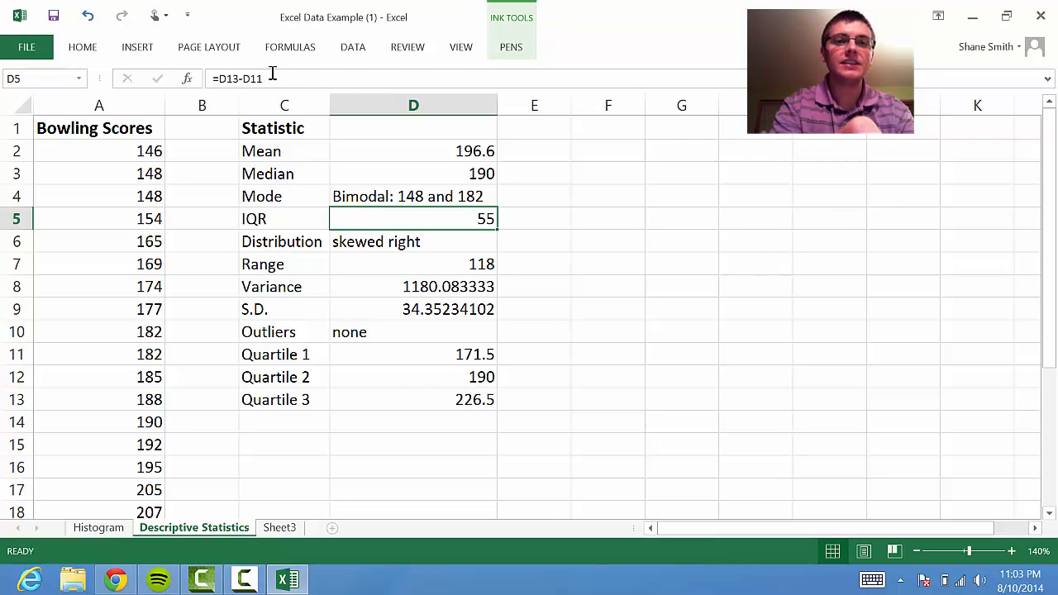
pyautogui.moveTo(263, 79); pyautogui.dragTo(213, 79)
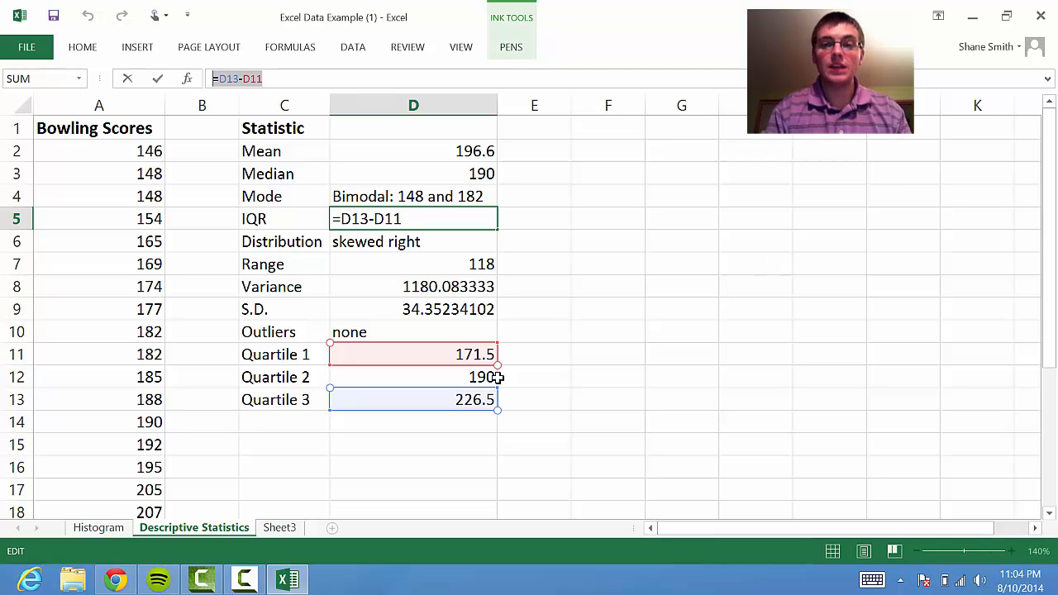
pyautogui.click(607, 218)
# Handwrite the expression (Q3 − Q1) in red ink in the empty area beside the statistics table
pyautogui.click(511, 46)
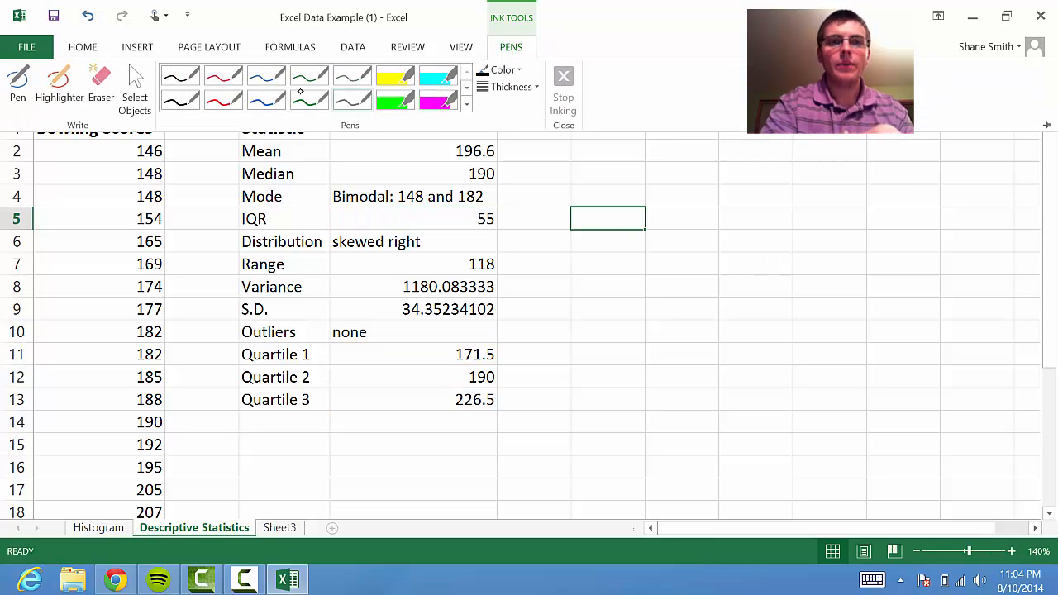
pyautogui.click(225, 76)
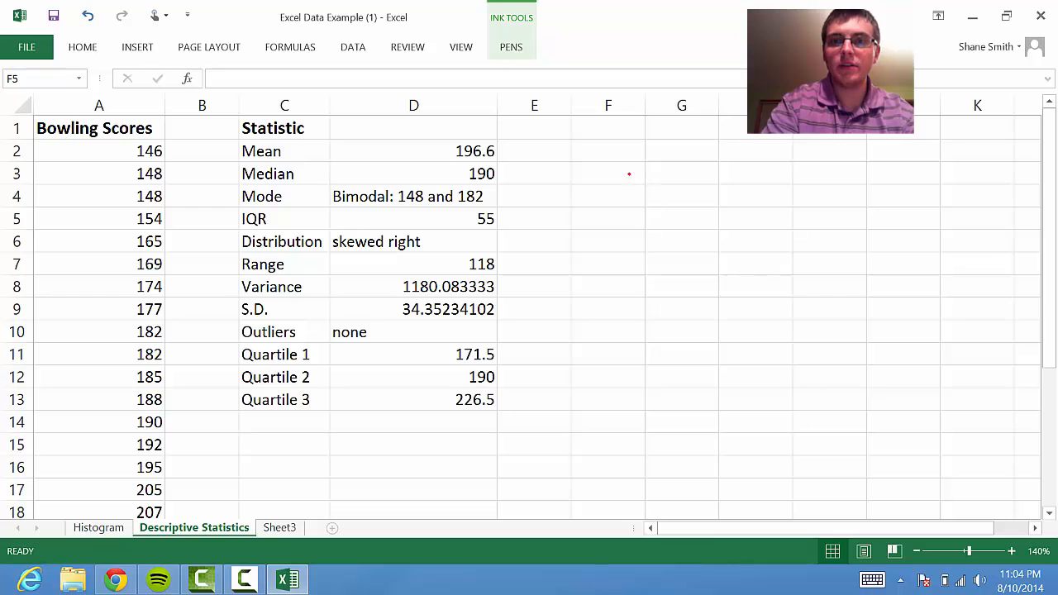
pyautogui.moveTo(646, 164); pyautogui.dragTo(642, 165)
pyautogui.moveTo(641, 203)
pyautogui.mouseDown()
pyautogui.moveTo(661, 239)
pyautogui.moveTo(691, 230)
pyautogui.moveTo(677, 240)
pyautogui.mouseUp()
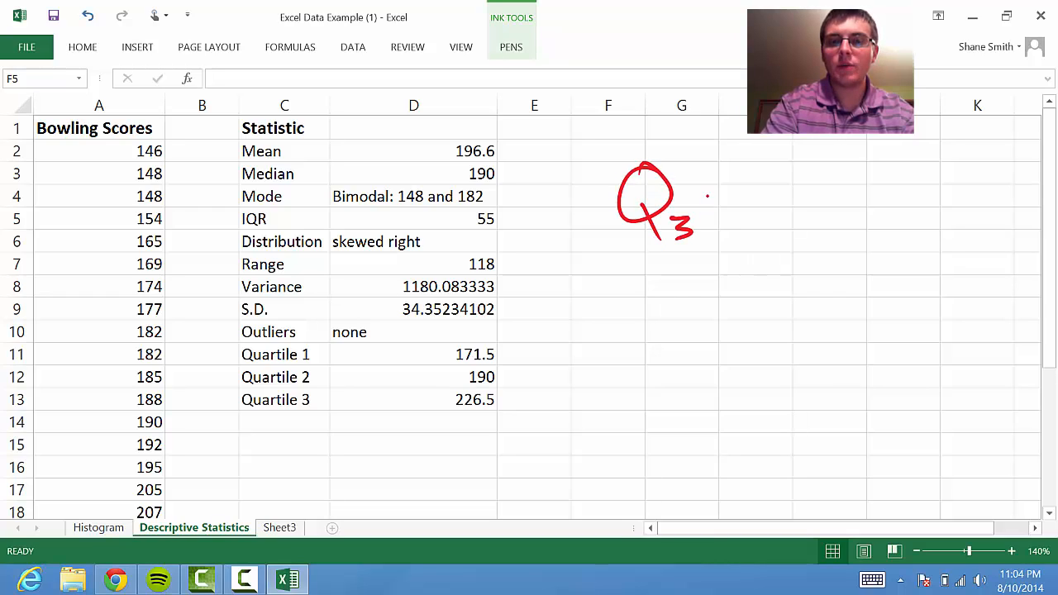
pyautogui.moveTo(699, 201)
pyautogui.mouseDown()
pyautogui.moveTo(737, 200)
pyautogui.moveTo(769, 180)
pyautogui.moveTo(794, 241)
pyautogui.moveTo(813, 244)
pyautogui.mouseUp()
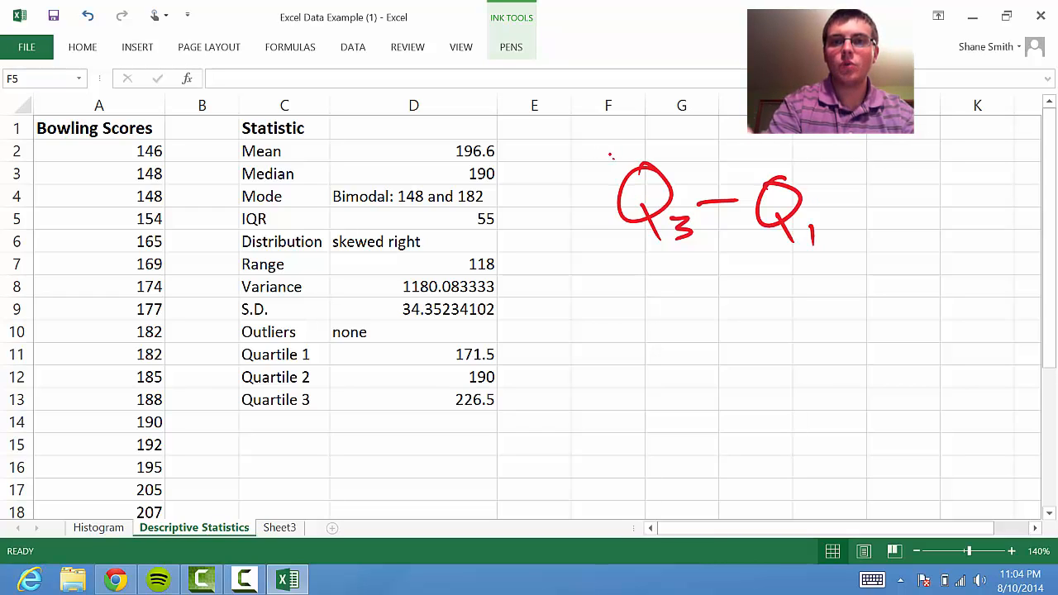
pyautogui.moveTo(613, 156); pyautogui.dragTo(636, 258)
pyautogui.moveTo(793, 159); pyautogui.dragTo(834, 263)
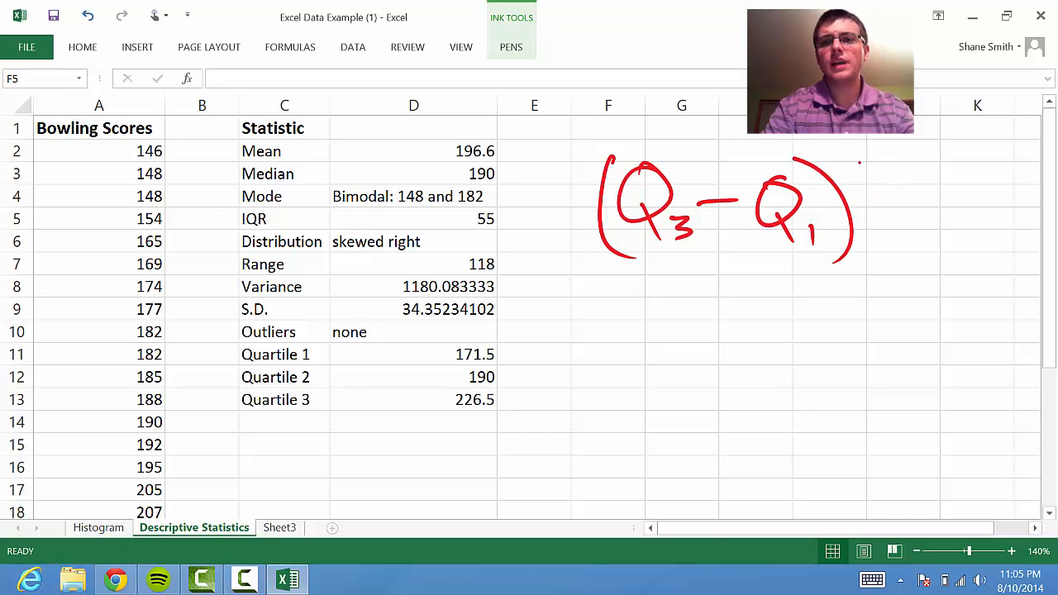
# Extend the handwritten red expression (Q3 − Q1) with the multiplication * 1.5
pyautogui.moveTo(881, 192); pyautogui.dragTo(873, 238)
pyautogui.moveTo(862, 218)
pyautogui.mouseDown()
pyautogui.moveTo(914, 205)
pyautogui.moveTo(868, 233)
pyautogui.mouseUp()
pyautogui.moveTo(864, 207); pyautogui.dragTo(908, 240)
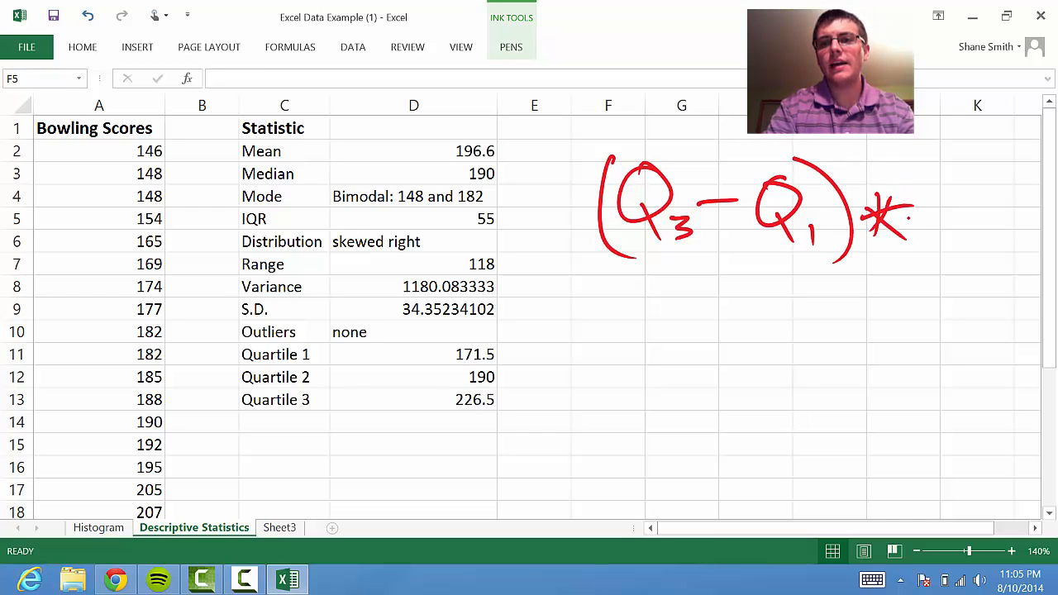
pyautogui.moveTo(939, 192); pyautogui.dragTo(941, 238)
pyautogui.click(952, 230)
pyautogui.moveTo(975, 199)
pyautogui.mouseDown()
pyautogui.moveTo(964, 224)
pyautogui.moveTo(1020, 187)
pyautogui.mouseUp()
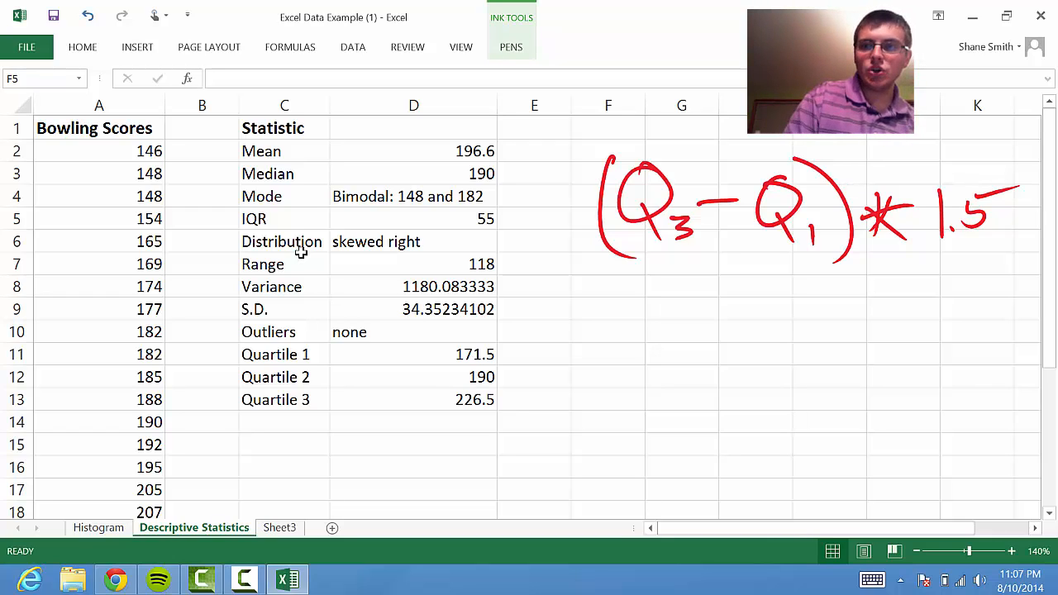
# Handwrite = 82.5 in blue ink beneath the red (Q3 − Q1) * 1.5 expression
pyautogui.click(500, 52)
pyautogui.click(269, 76)
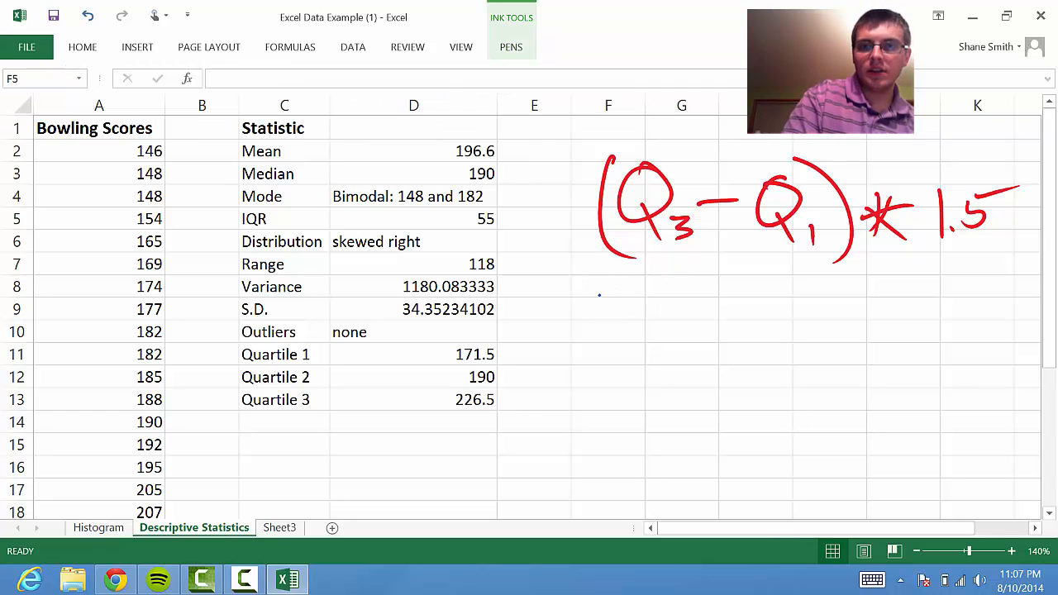
pyautogui.moveTo(601, 292); pyautogui.dragTo(637, 289)
pyautogui.moveTo(592, 319); pyautogui.dragTo(645, 310)
pyautogui.moveTo(694, 286)
pyautogui.mouseDown()
pyautogui.moveTo(730, 300)
pyautogui.moveTo(734, 331)
pyautogui.mouseUp()
pyautogui.click(748, 332)
pyautogui.moveTo(767, 297); pyautogui.dragTo(769, 330)
pyautogui.moveTo(770, 300); pyautogui.dragTo(814, 285)
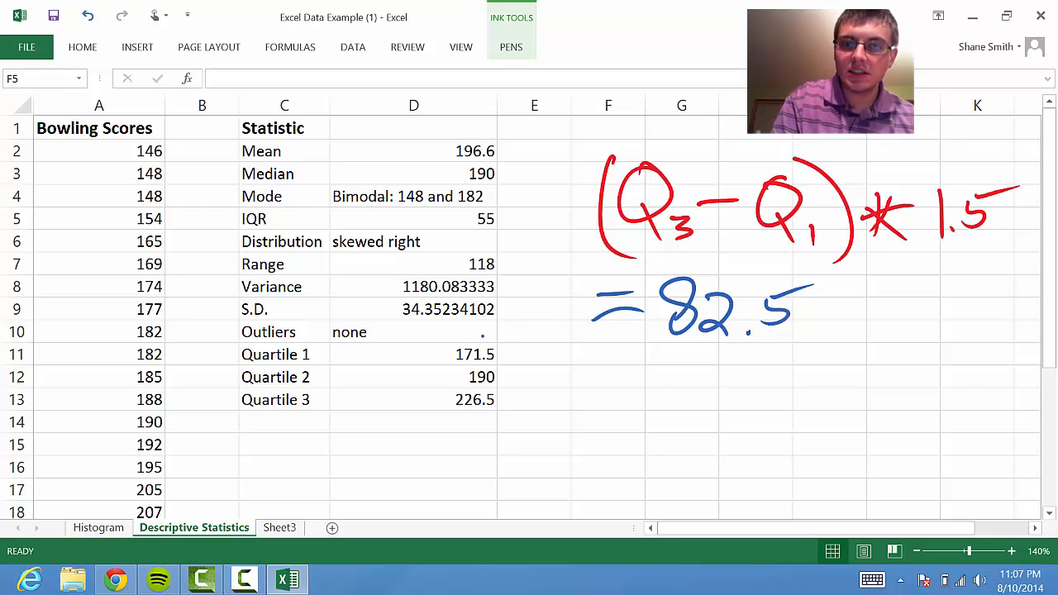
pyautogui.moveTo(884, 298); pyautogui.dragTo(883, 304)
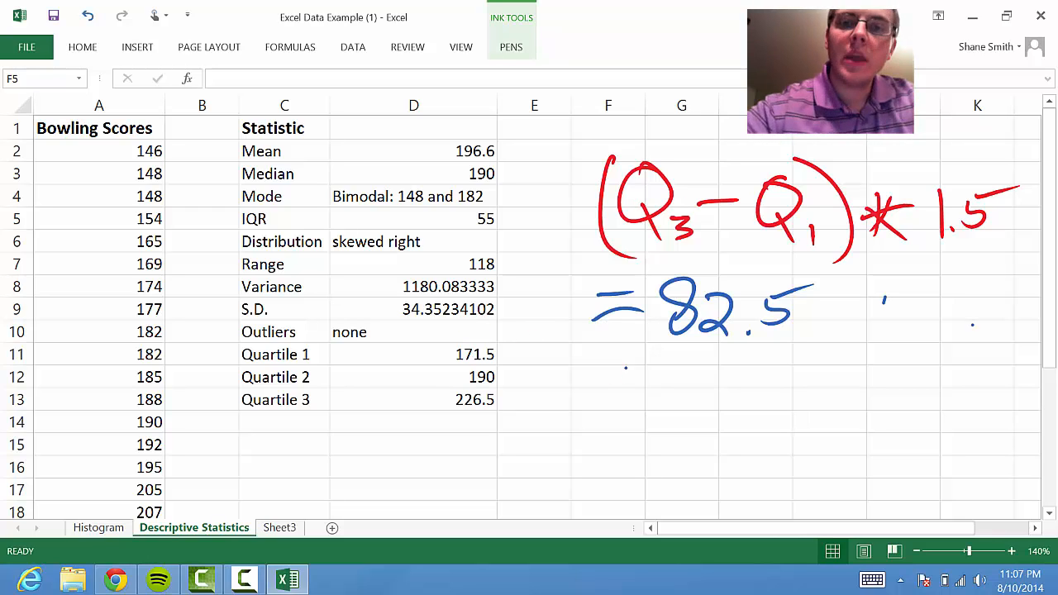
# Handwrite the lower outlier limit calculation 171.5 − 82.5 = 89 in blue ink under the = 82.5 line
pyautogui.moveTo(590, 372); pyautogui.dragTo(591, 394)
pyautogui.moveTo(621, 397); pyautogui.dragTo(663, 398)
pyautogui.click(658, 398)
pyautogui.moveTo(666, 376)
pyautogui.mouseDown()
pyautogui.moveTo(752, 397)
pyautogui.moveTo(779, 395)
pyautogui.moveTo(798, 370)
pyautogui.mouseUp()
pyautogui.click(771, 394)
pyautogui.moveTo(807, 381)
pyautogui.mouseDown()
pyautogui.moveTo(820, 379)
pyautogui.moveTo(822, 393)
pyautogui.mouseUp()
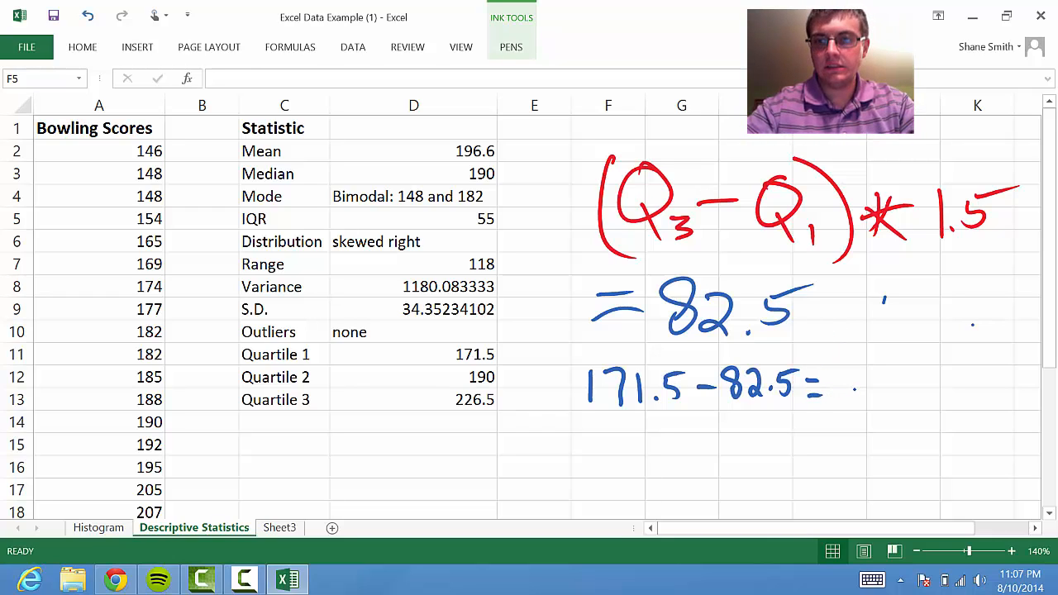
pyautogui.moveTo(855, 388)
pyautogui.mouseDown()
pyautogui.moveTo(874, 385)
pyautogui.moveTo(881, 409)
pyautogui.mouseUp()
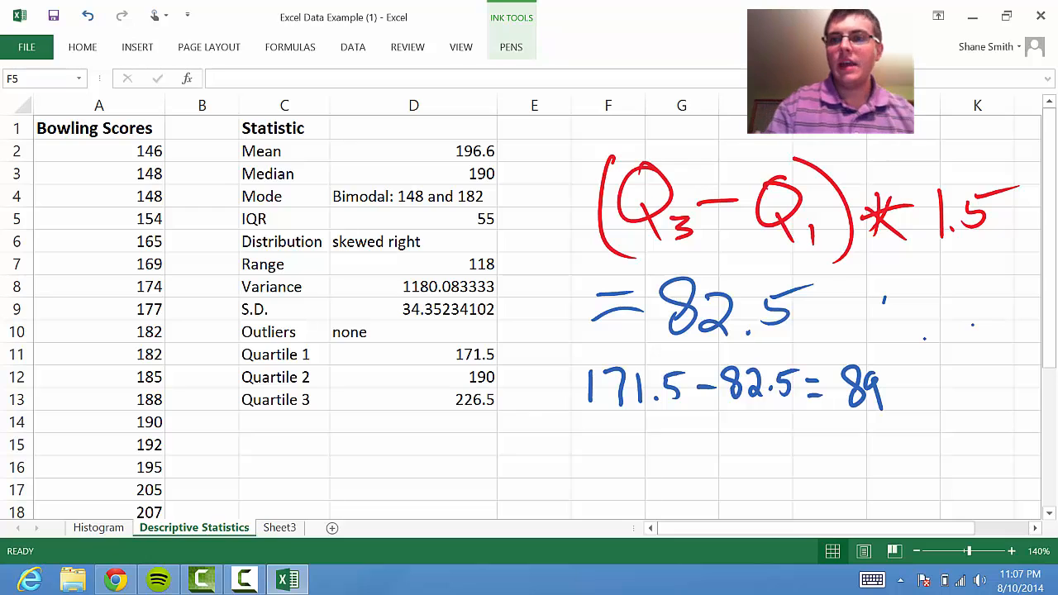
# Erase the two stray blue ink marks beside the handwritten = 82.5
pyautogui.click(513, 46)
pyautogui.click(124, 81)
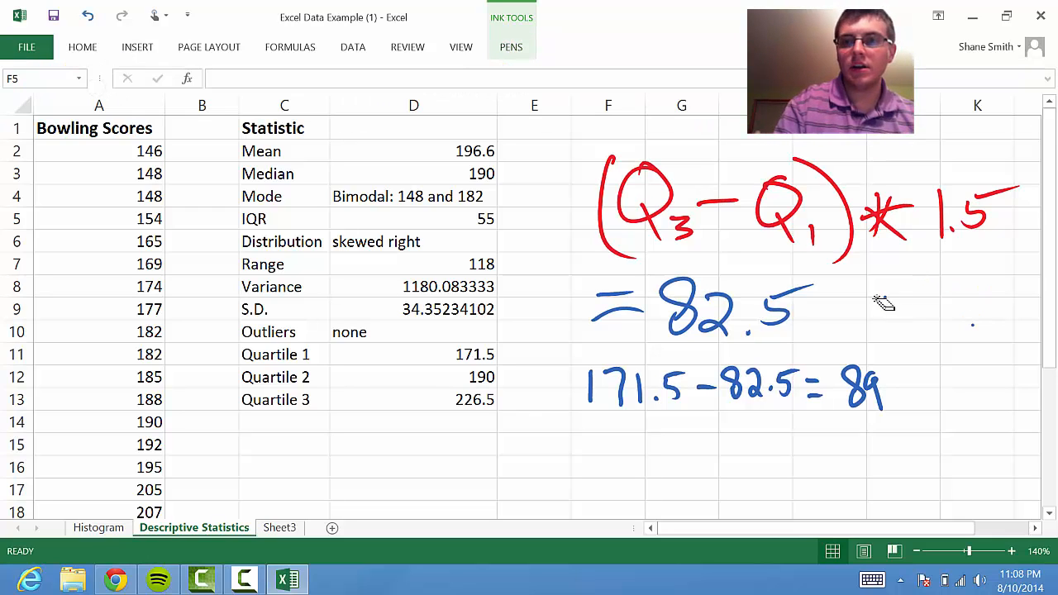
pyautogui.click(884, 301)
pyautogui.click(972, 325)
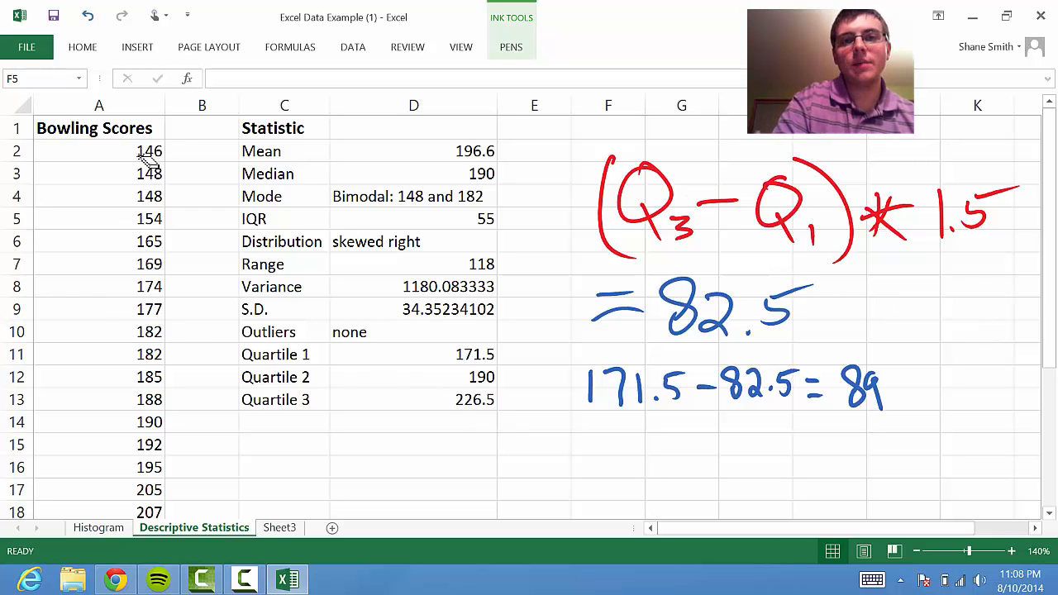
# Handwrite the upper outlier limit calculation 226.5 + 82.5 = 309 in blue ink below the lower limit calculation
pyautogui.click(505, 50)
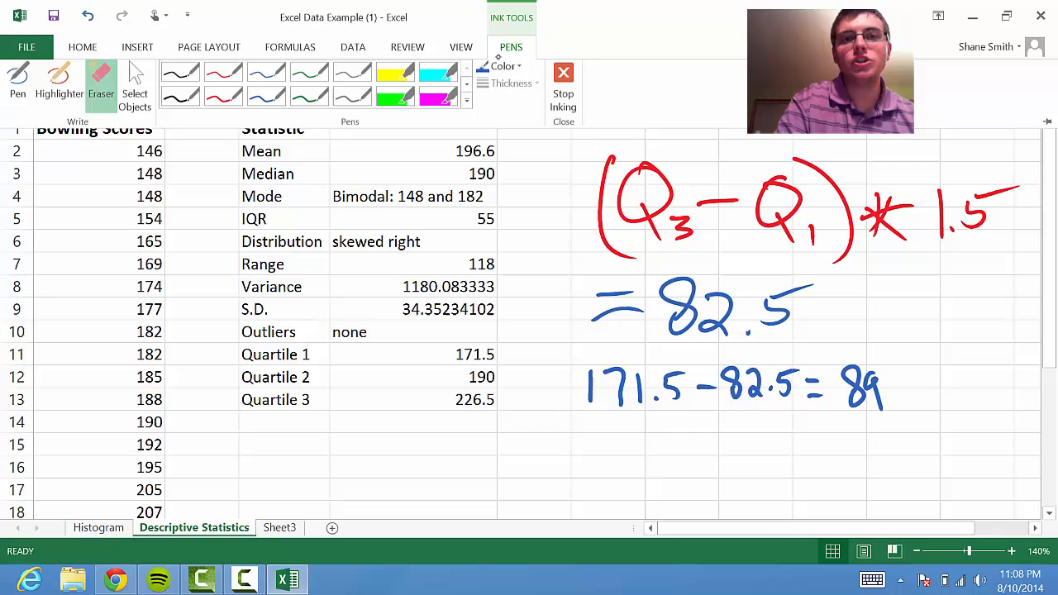
pyautogui.click(233, 80)
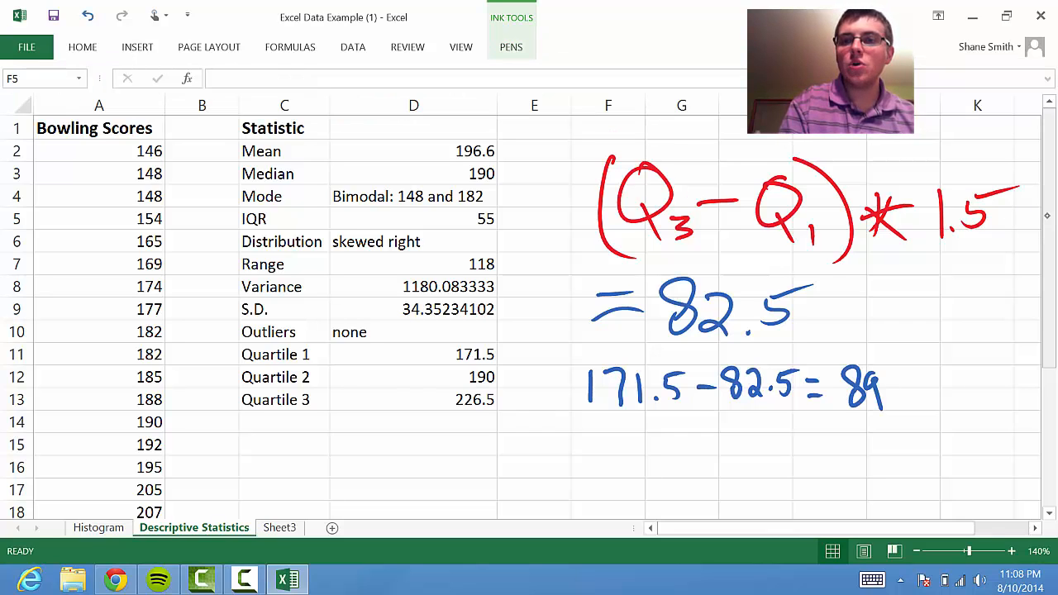
pyautogui.moveTo(1048, 209)
pyautogui.mouseDown()
pyautogui.moveTo(1054, 355)
pyautogui.moveTo(1054, 203)
pyautogui.mouseUp()
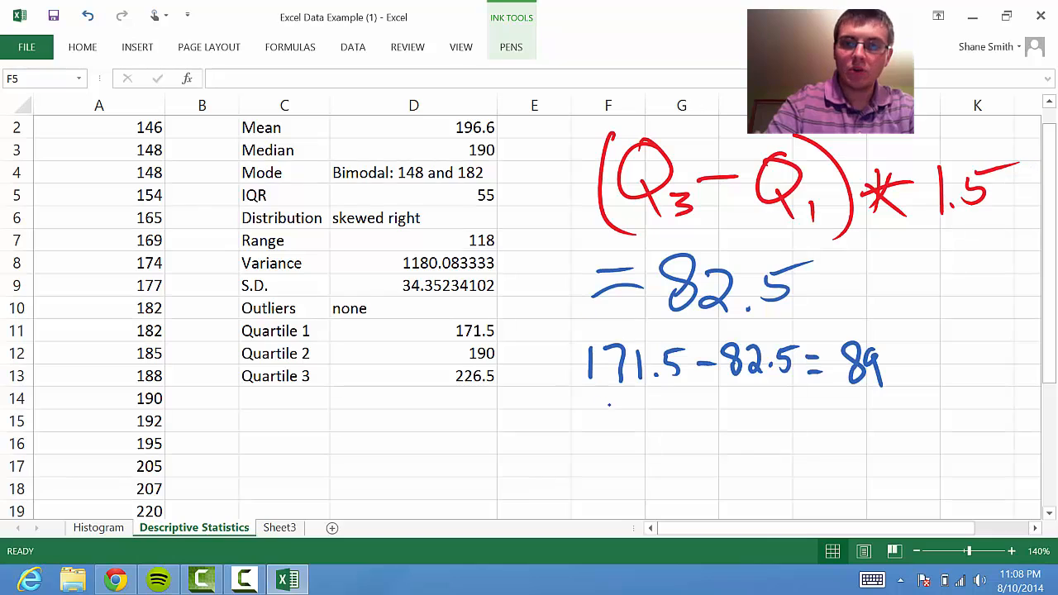
pyautogui.moveTo(585, 418)
pyautogui.mouseDown()
pyautogui.moveTo(606, 450)
pyautogui.moveTo(632, 452)
pyautogui.mouseUp()
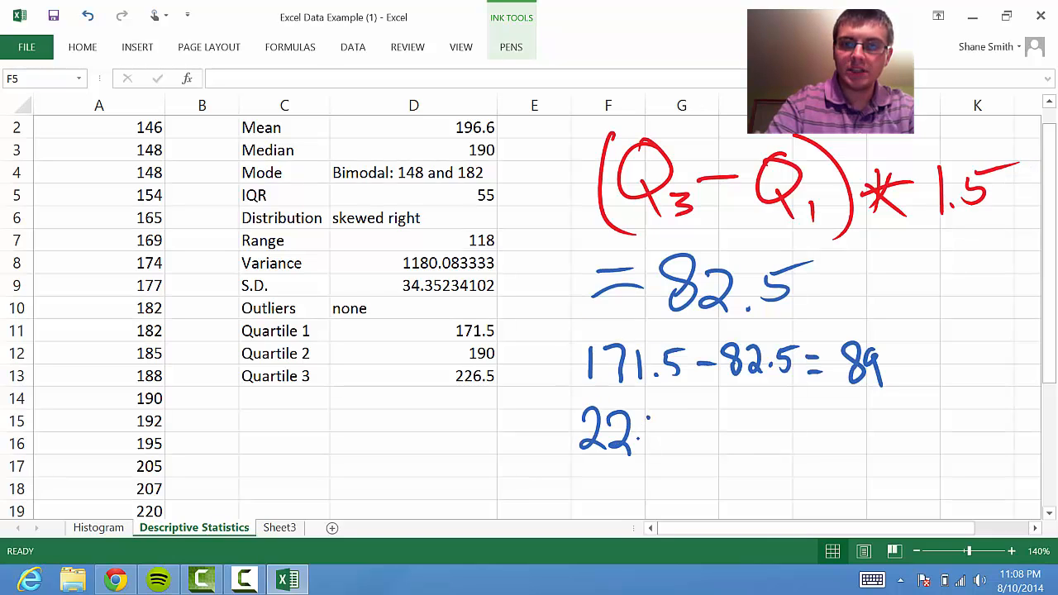
pyautogui.moveTo(659, 418)
pyautogui.mouseDown()
pyautogui.moveTo(641, 443)
pyautogui.moveTo(683, 446)
pyautogui.moveTo(695, 420)
pyautogui.mouseUp()
pyautogui.moveTo(714, 422)
pyautogui.mouseDown()
pyautogui.moveTo(715, 440)
pyautogui.moveTo(727, 430)
pyautogui.moveTo(744, 448)
pyautogui.moveTo(756, 435)
pyautogui.mouseUp()
pyautogui.moveTo(772, 426); pyautogui.dragTo(809, 449)
pyautogui.click(791, 446)
pyautogui.moveTo(809, 425)
pyautogui.mouseDown()
pyautogui.moveTo(858, 426)
pyautogui.moveTo(864, 437)
pyautogui.mouseUp()
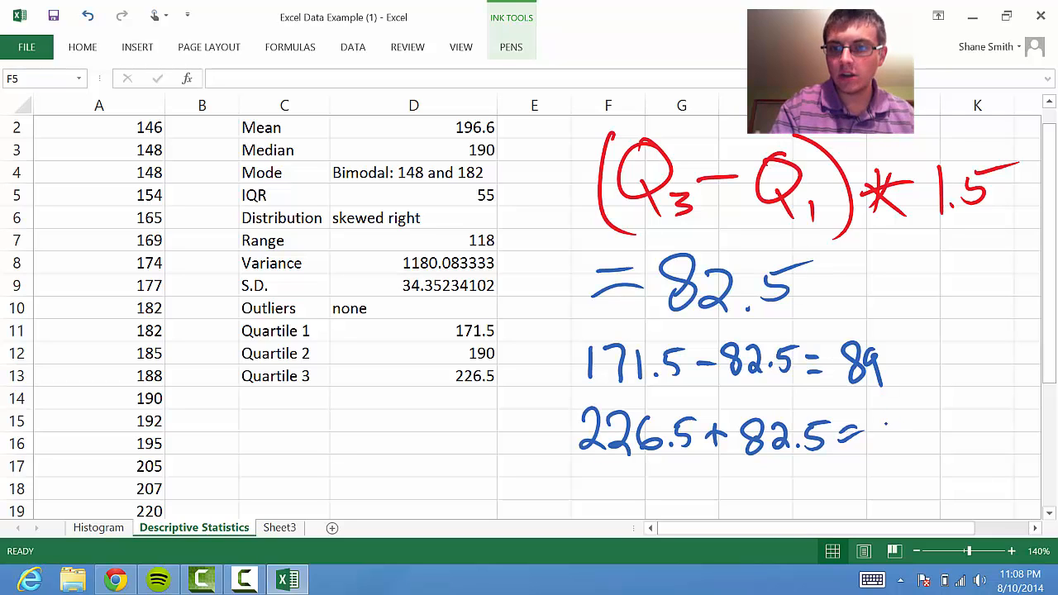
pyautogui.moveTo(886, 423); pyautogui.dragTo(894, 464)
pyautogui.moveTo(927, 429)
pyautogui.mouseDown()
pyautogui.moveTo(955, 434)
pyautogui.moveTo(960, 459)
pyautogui.mouseUp()
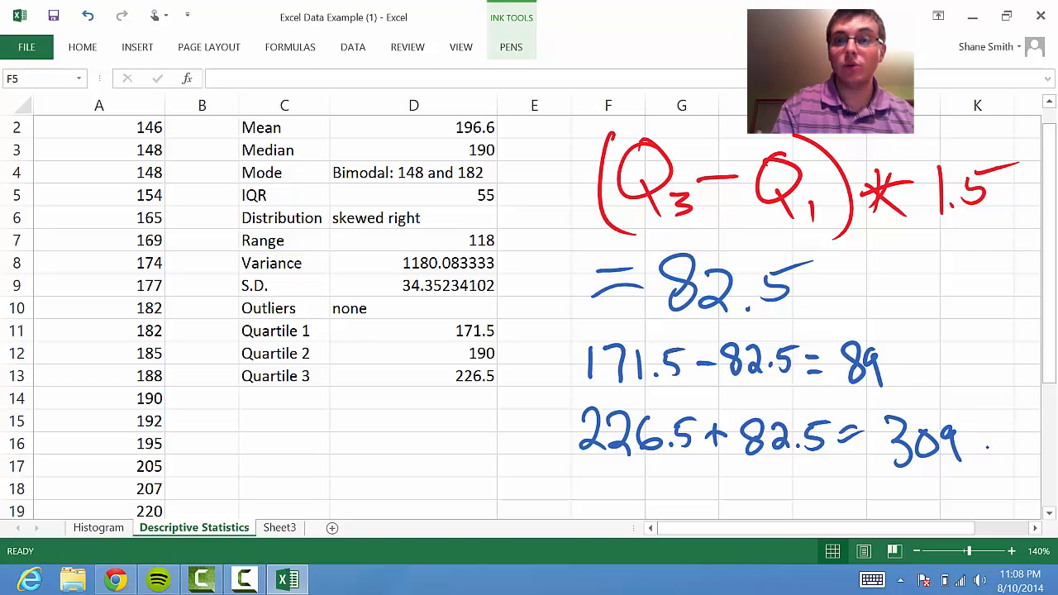
pyautogui.moveTo(1049, 321); pyautogui.dragTo(1049, 447)
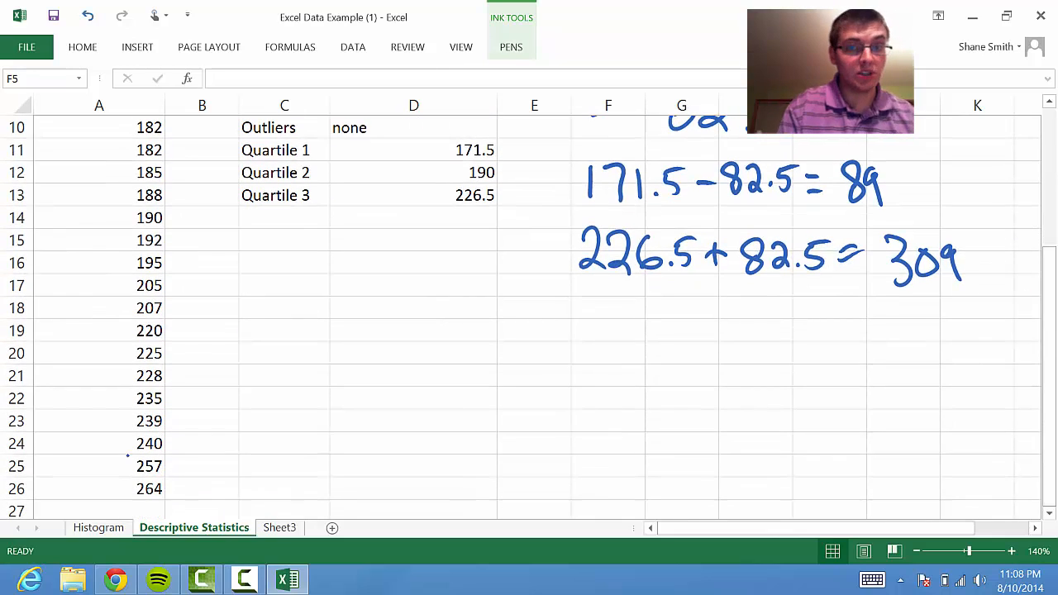
pyautogui.moveTo(1048, 290); pyautogui.dragTo(1049, 122)
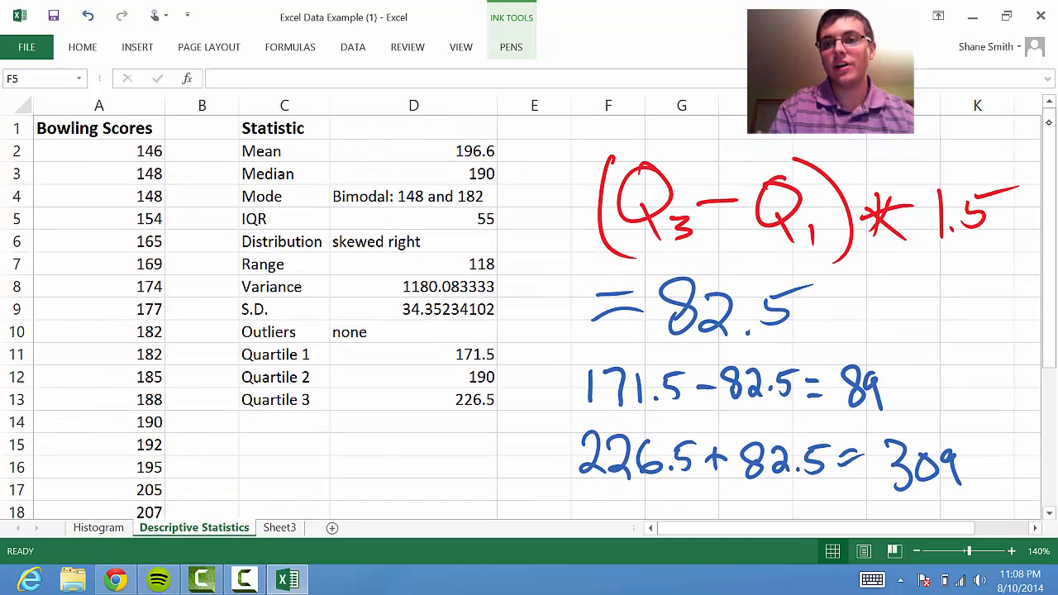